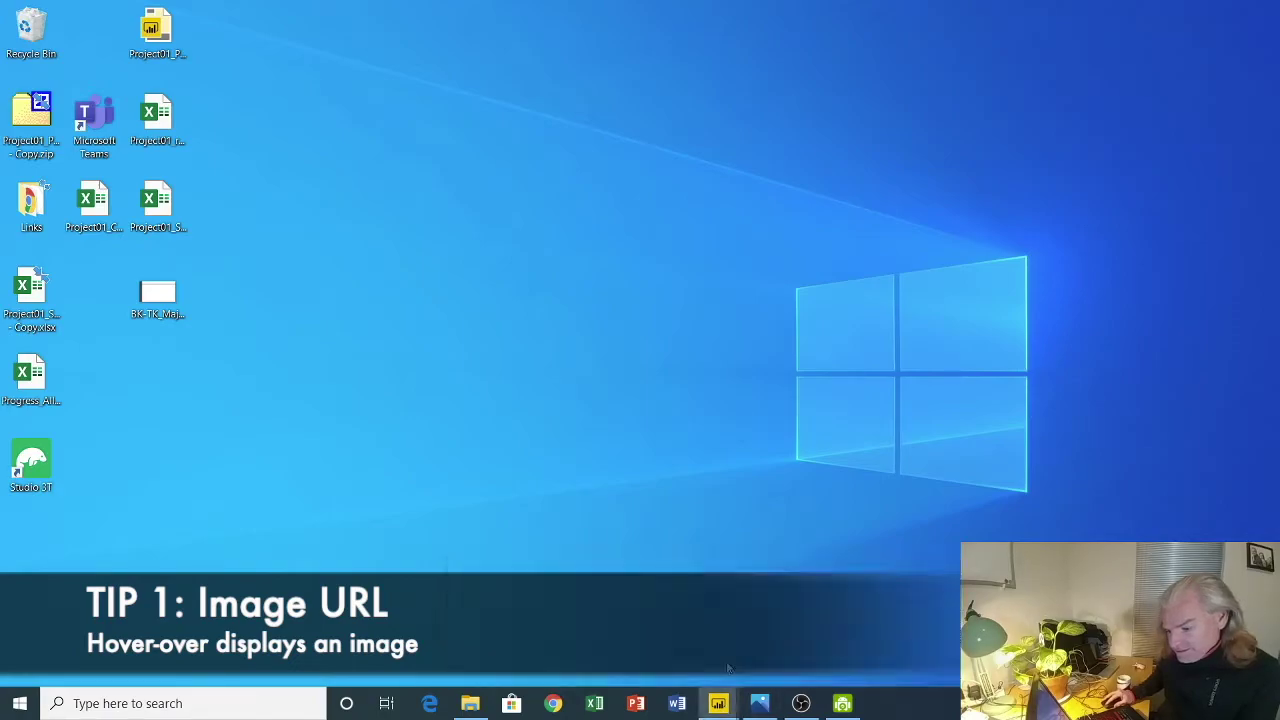
Switch to the apollo report in Power BI Desktop, view the CSM treemap tooltip and inspect the URL column's data category
left_click(718, 703)
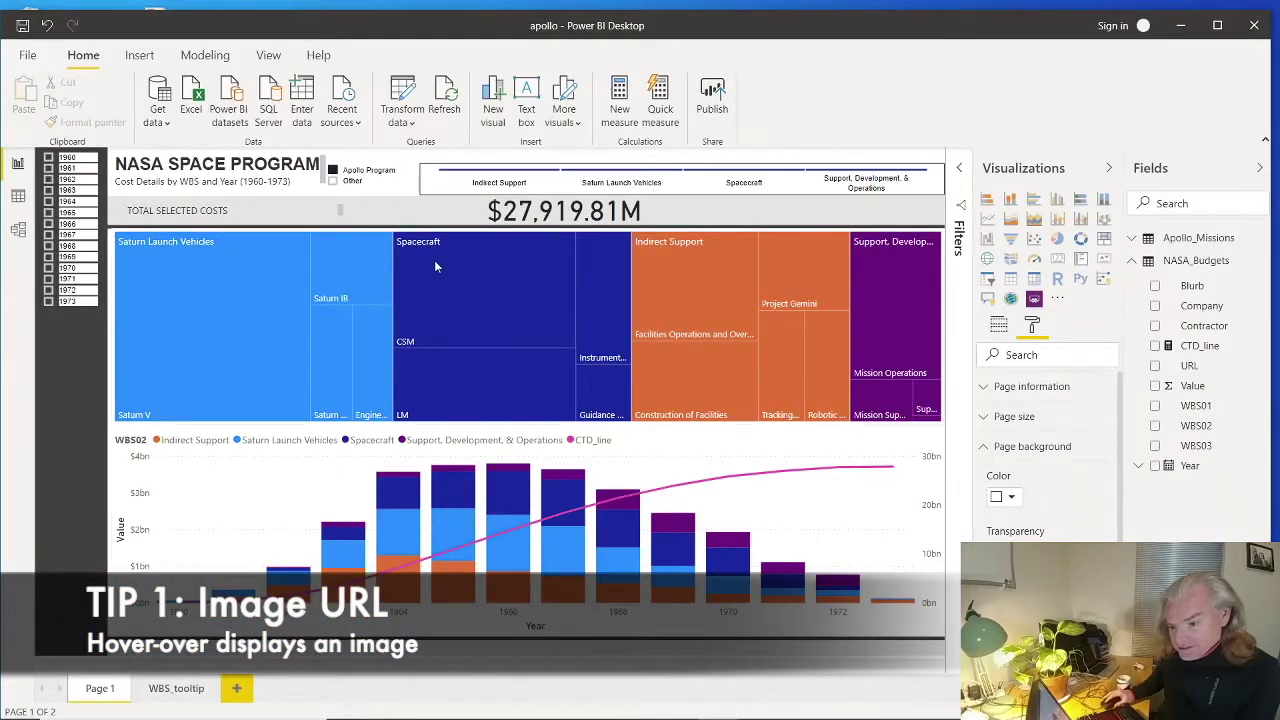
mouse_move(435, 266)
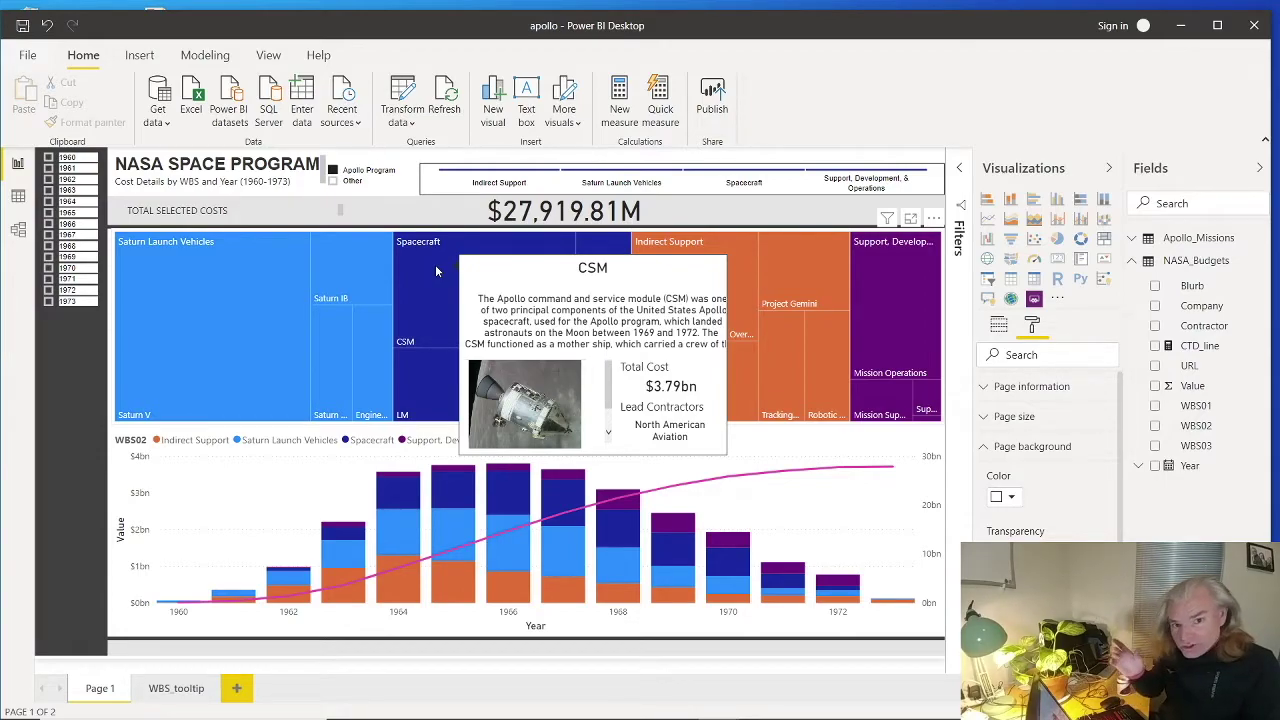
left_click(1192, 366)
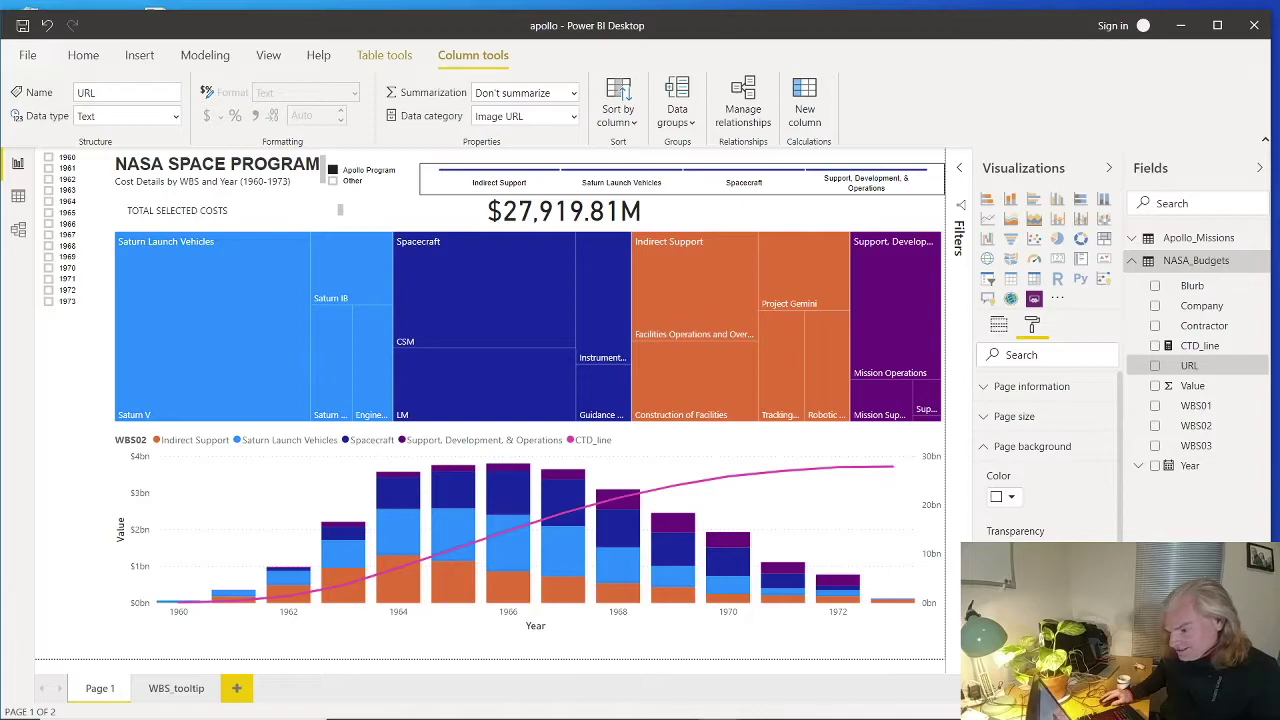
left_click(640, 648)
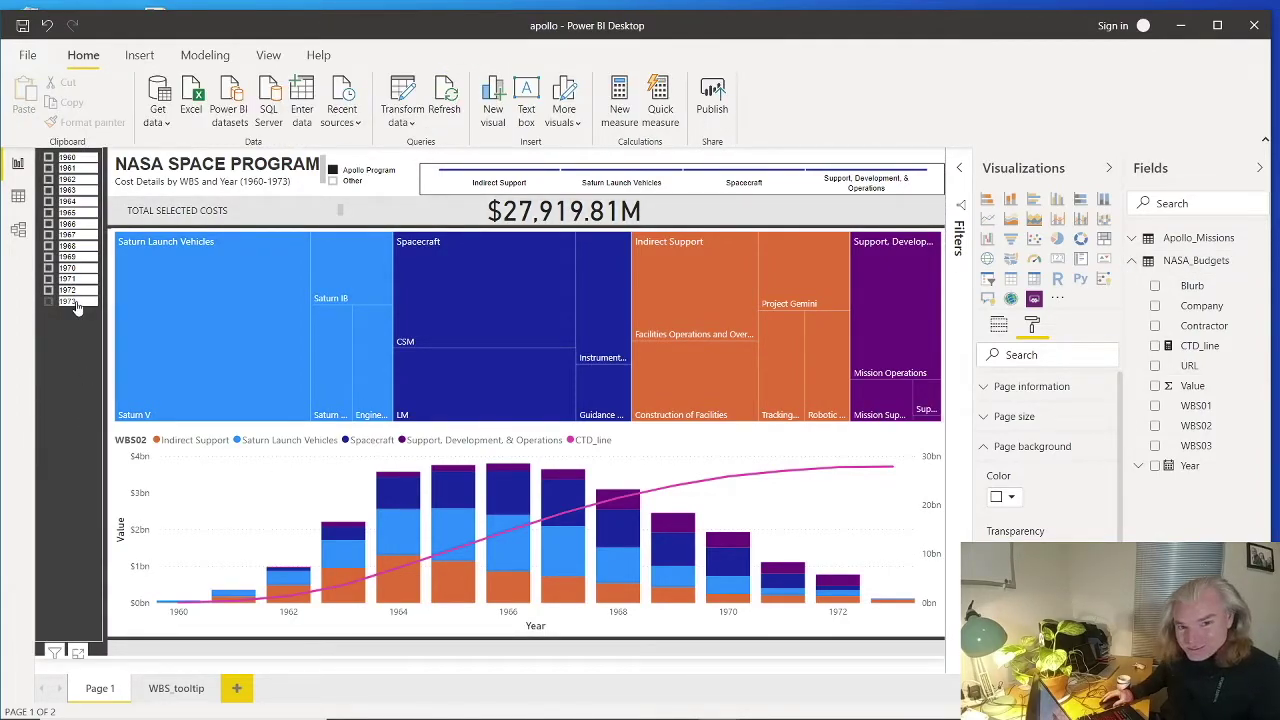
View the report's background image in Photos, and return to the apollo report in Power BI Desktop
mouse_move(722, 716)
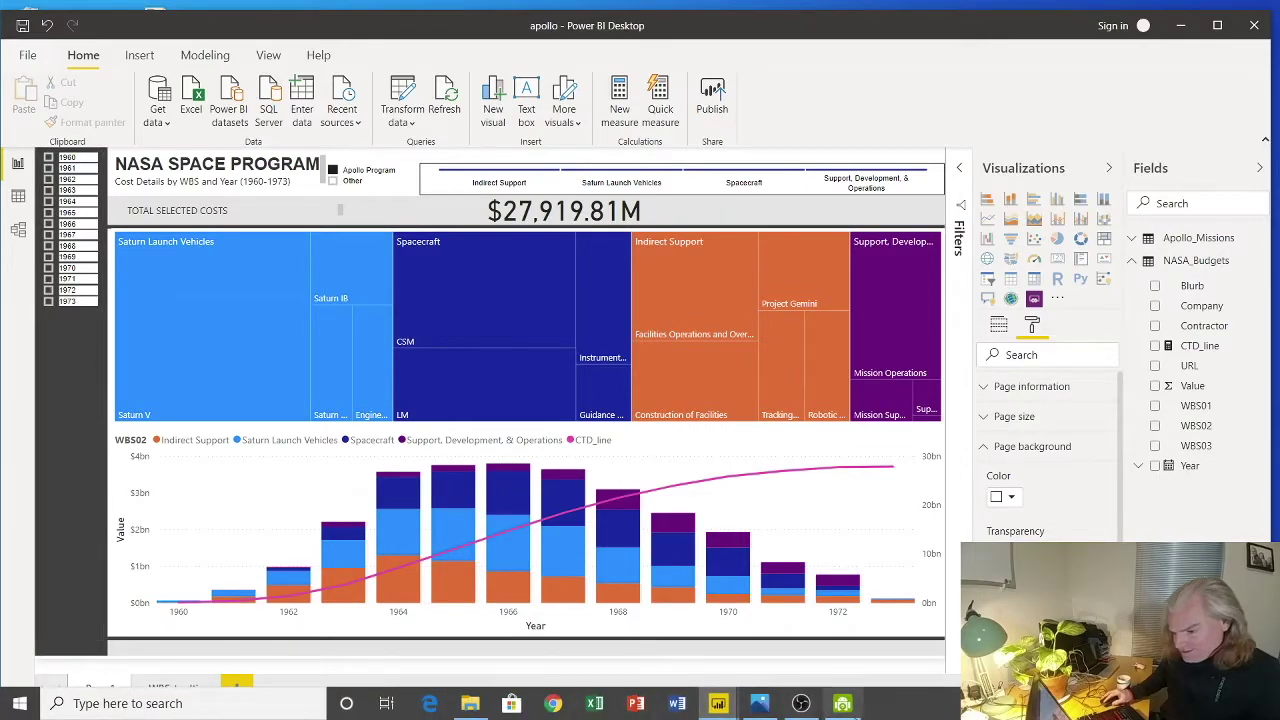
left_click(762, 704)
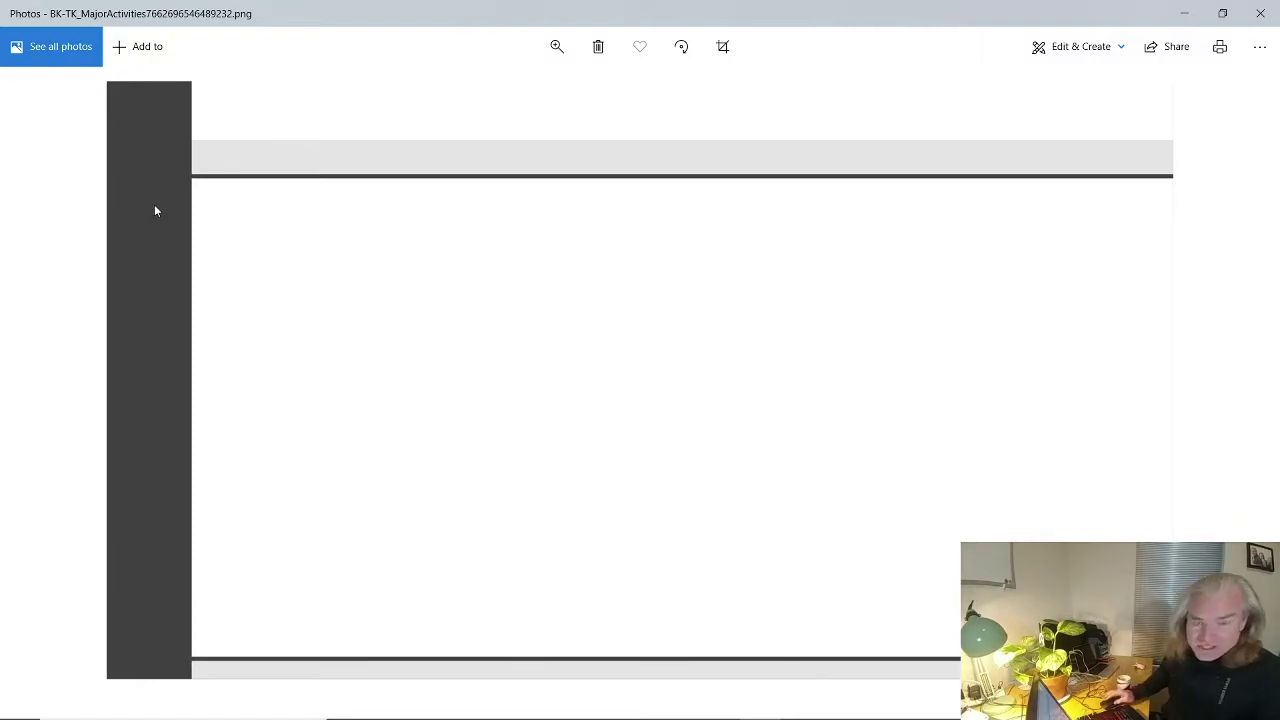
left_click(1183, 13)
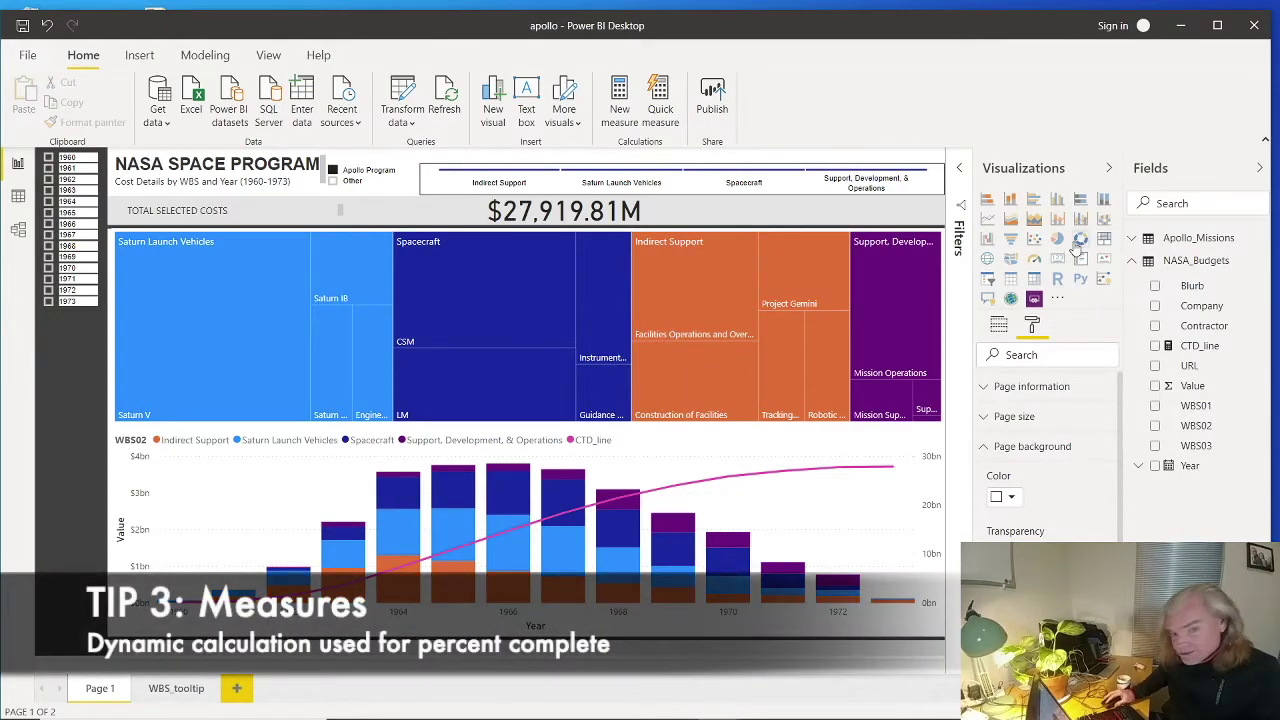
Switch to the Project01_Pbix report's OverallCurves page and filter the progress curves to phase Ph3
mouse_move(597, 717)
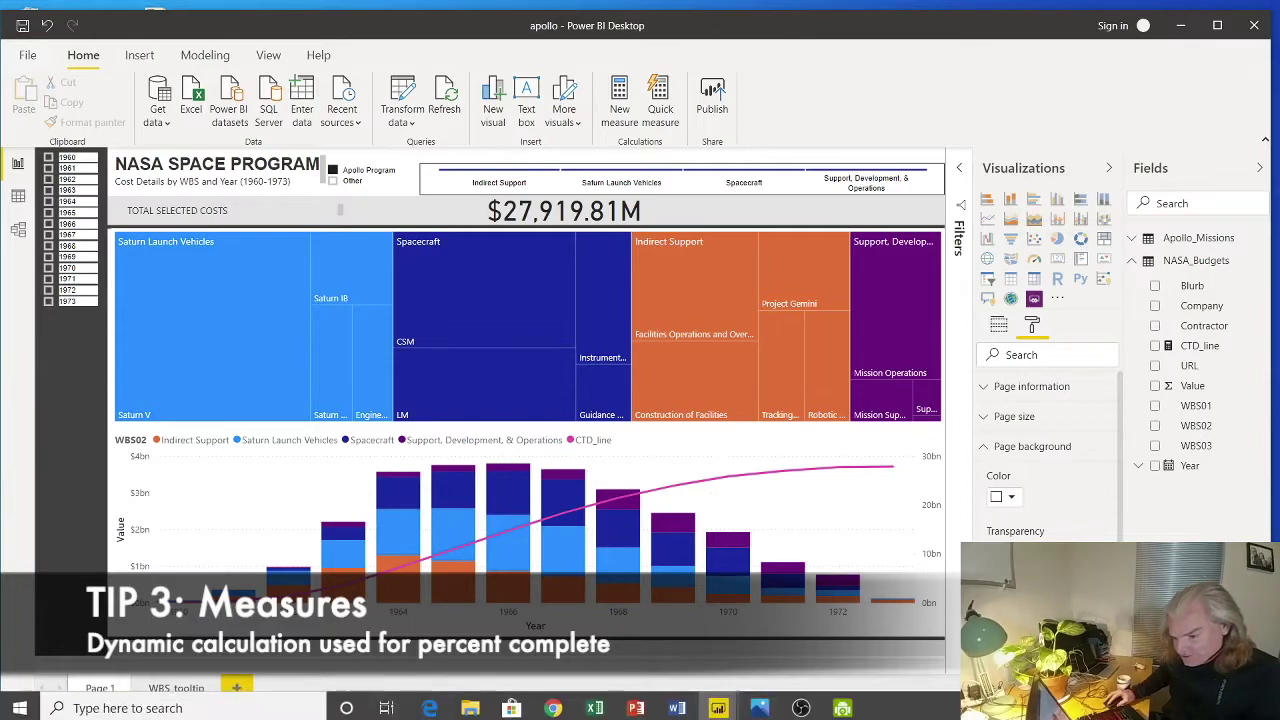
mouse_move(729, 710)
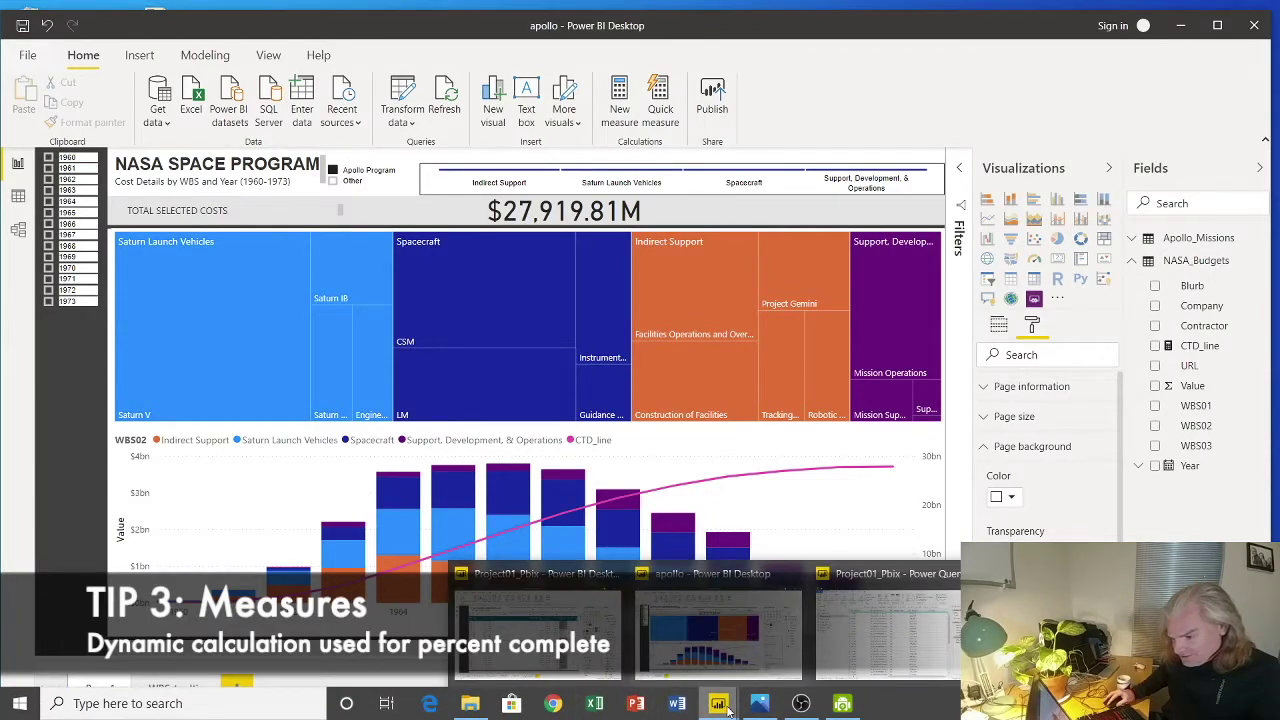
left_click(538, 625)
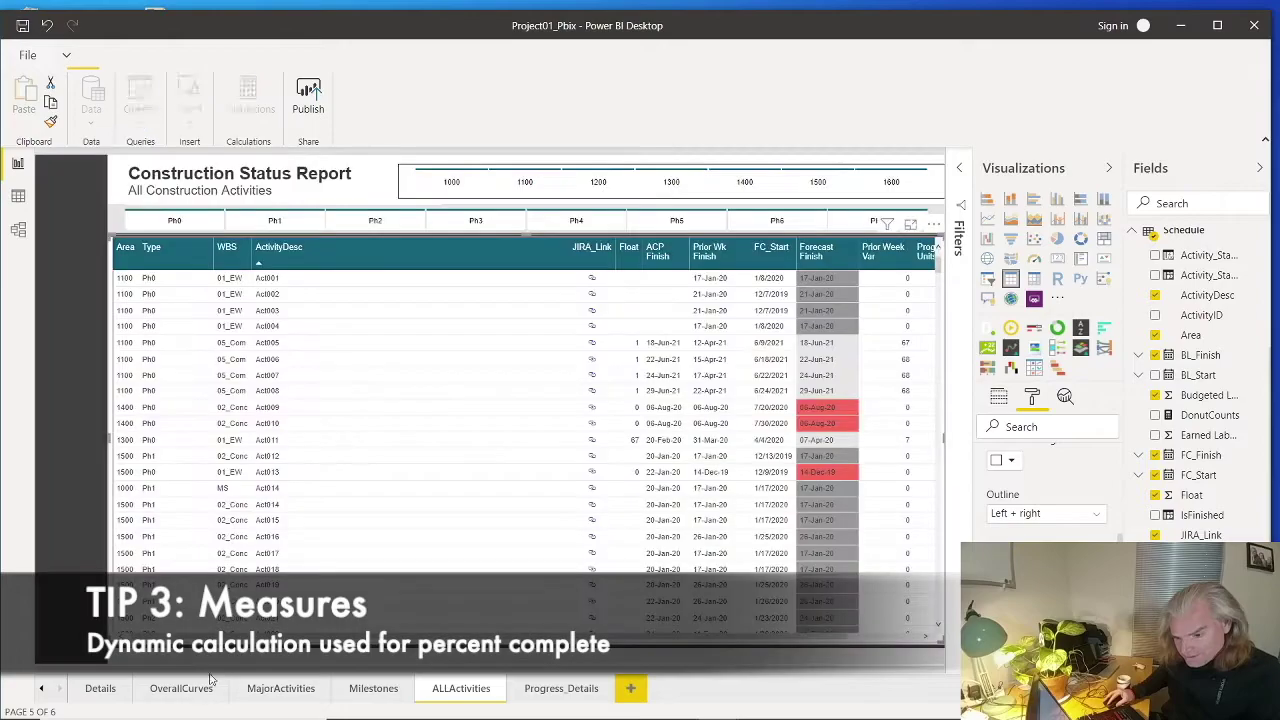
left_click(185, 689)
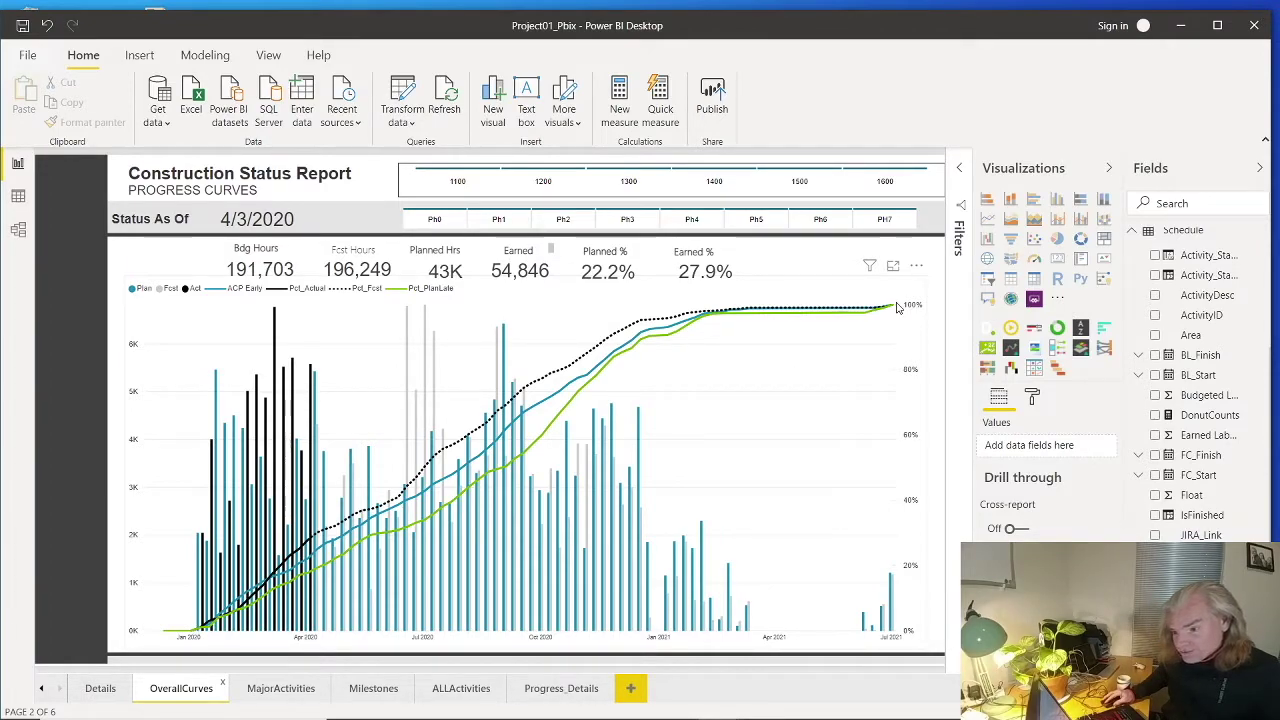
left_click(641, 221)
left_click(641, 219)
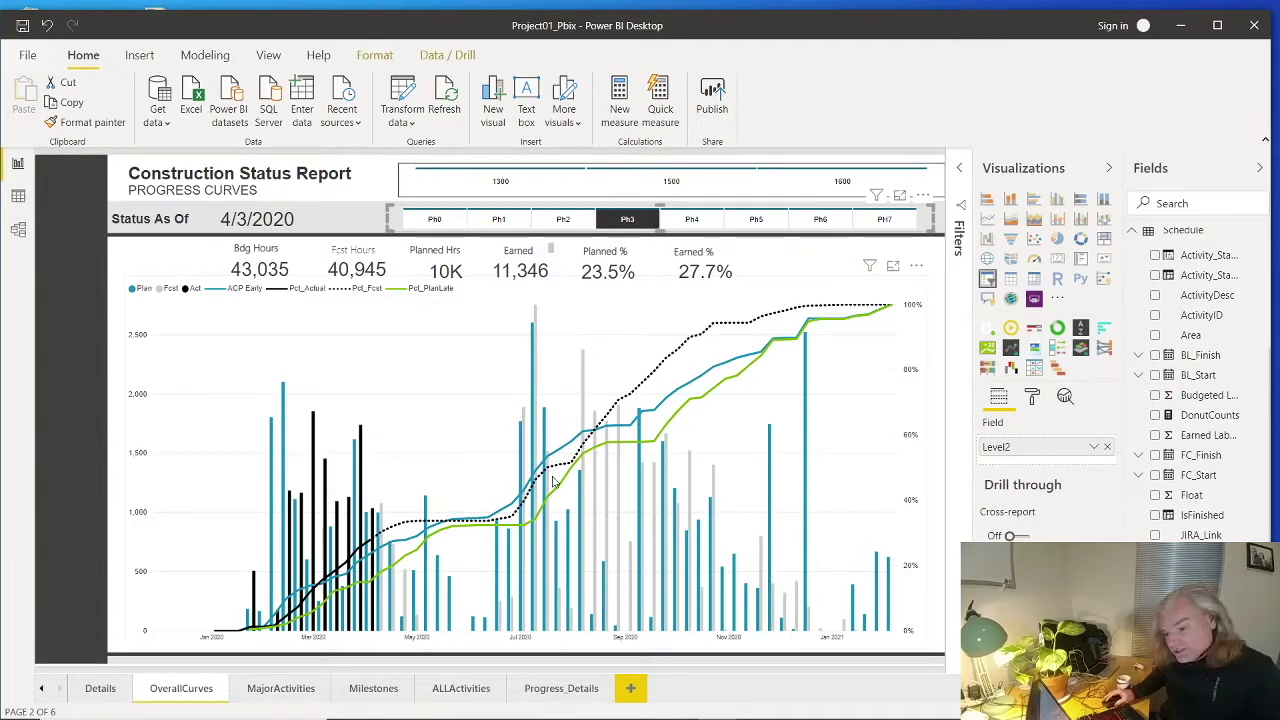
mouse_move(849, 322)
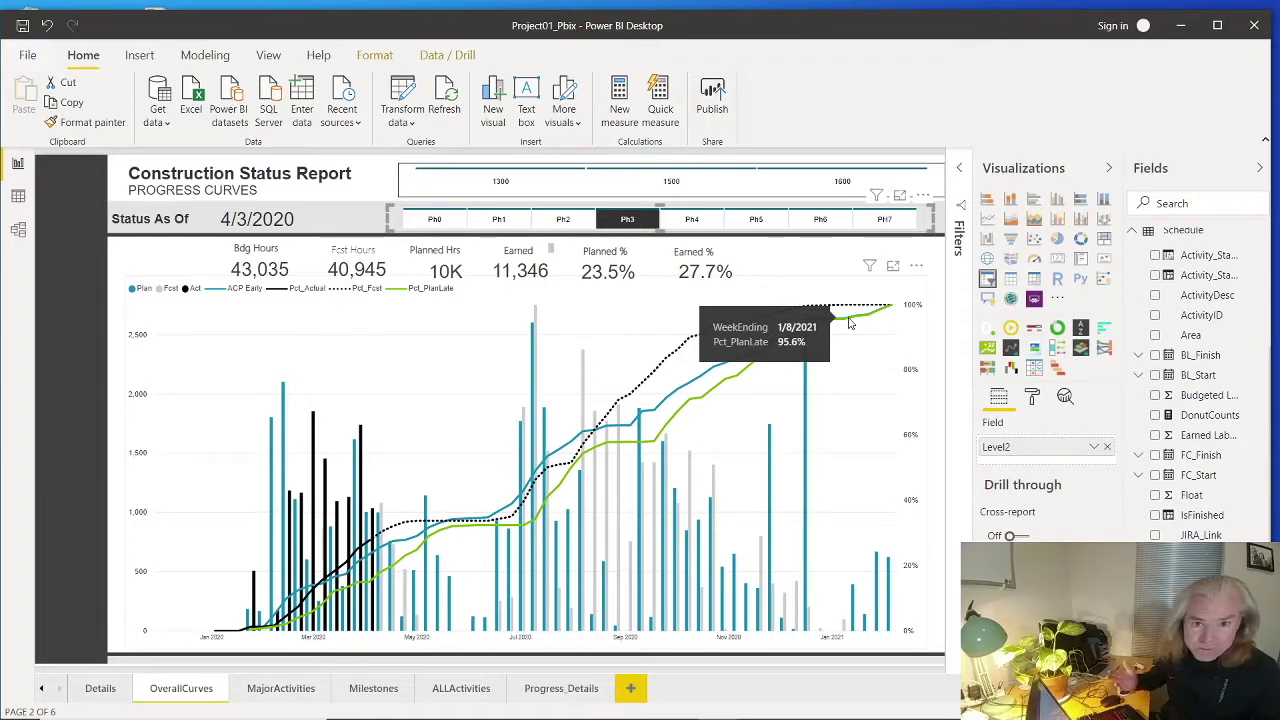
Collapse the Schedule table, expand Progress_All and open the formula of the Pct_ActFcst1 measure
left_click(1150, 231)
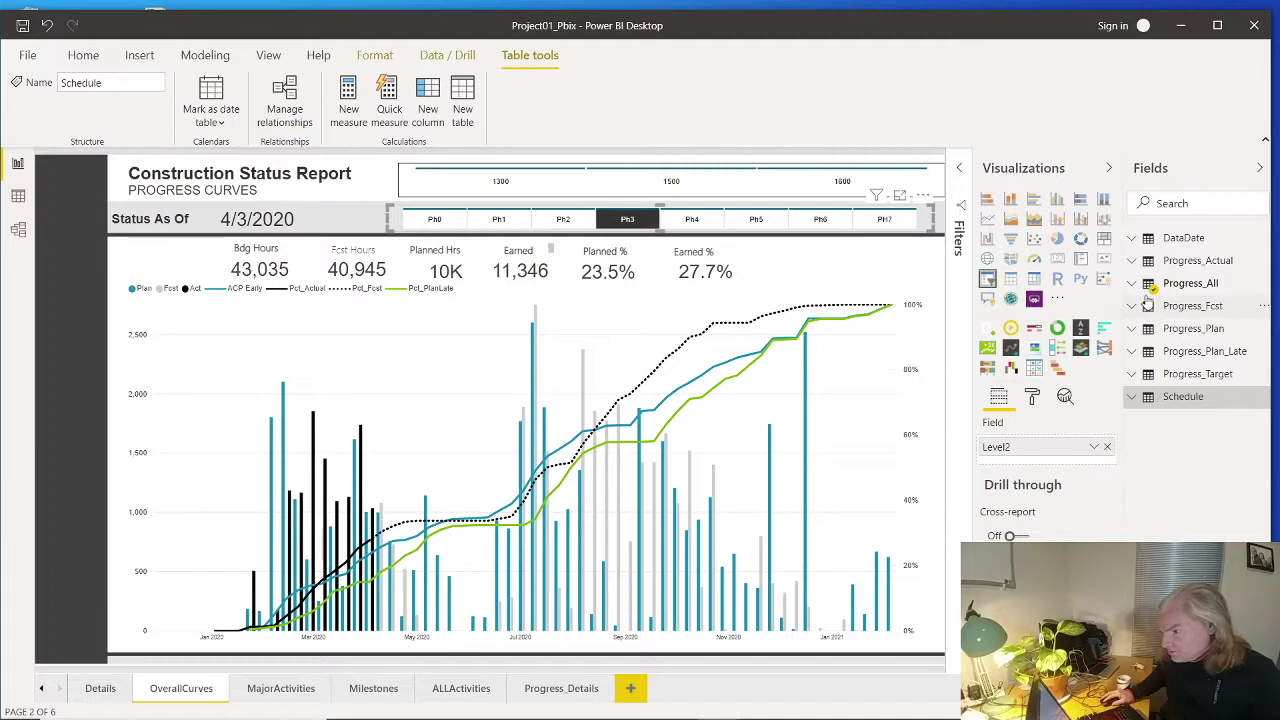
left_click(1148, 284)
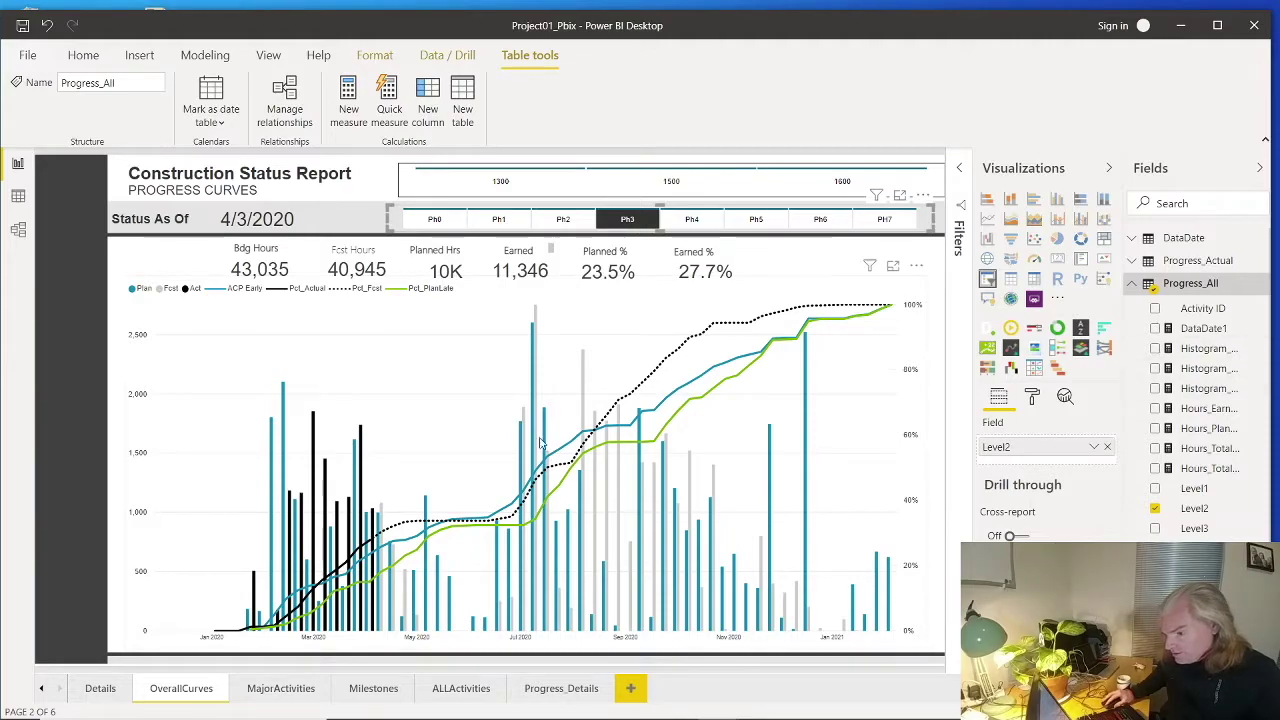
left_click(1200, 568)
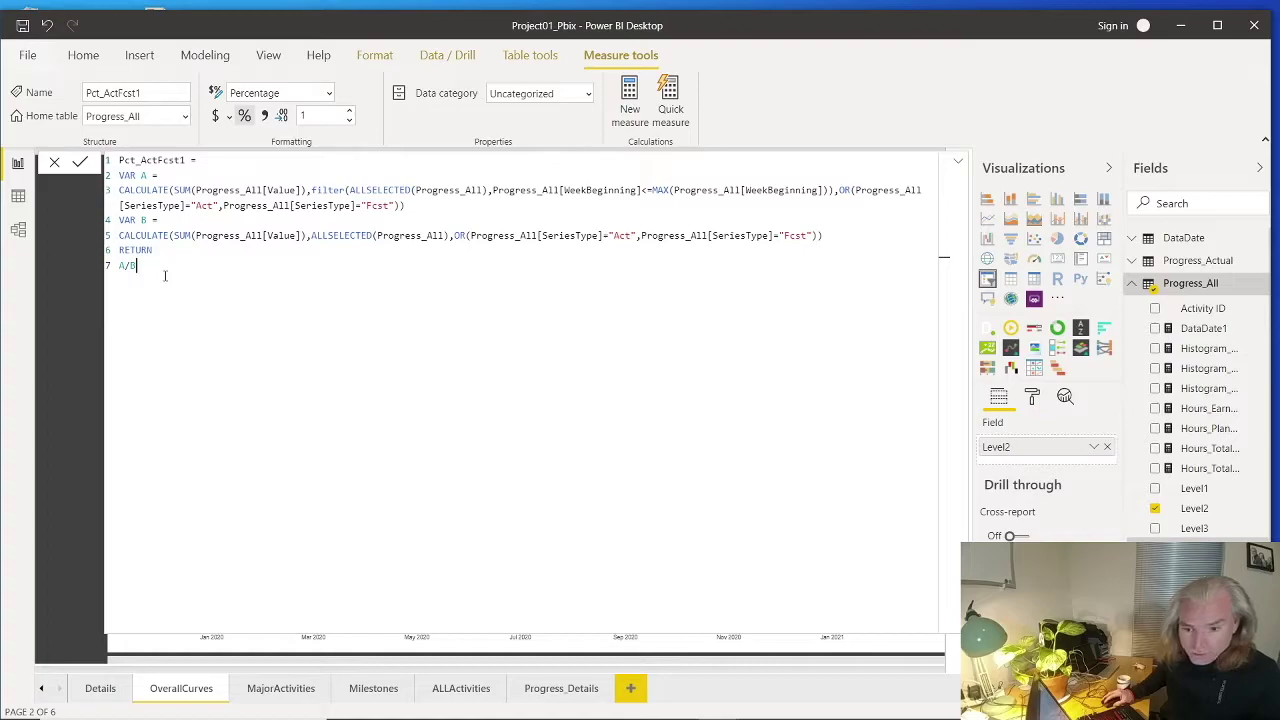
Examine variables A and B, the WeekBeginning filter and the returned ratio in the Pct_ActFcst1 formula, and close it
mouse_move(406, 205)
left_mouse_down()
mouse_move(119, 190)
mouse_move(82, 160)
mouse_move(428, 208)
left_mouse_up()
left_click(428, 208)
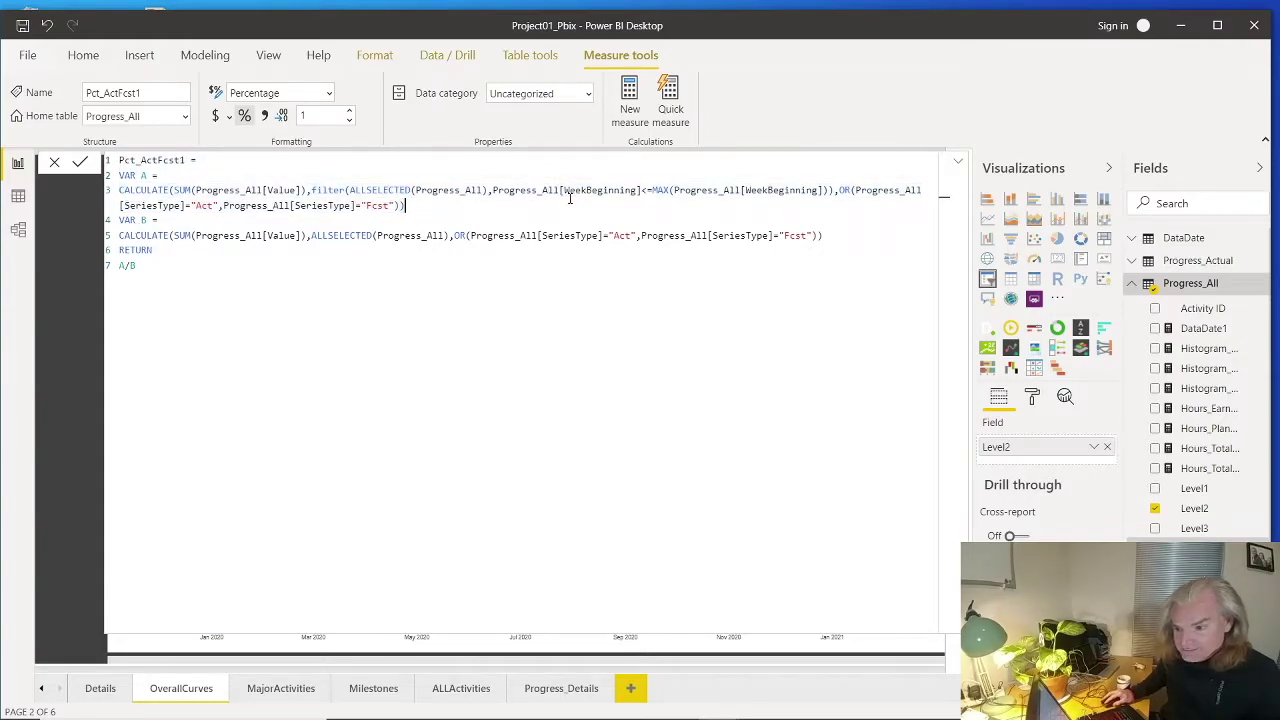
left_click_drag(505, 190, 718, 190)
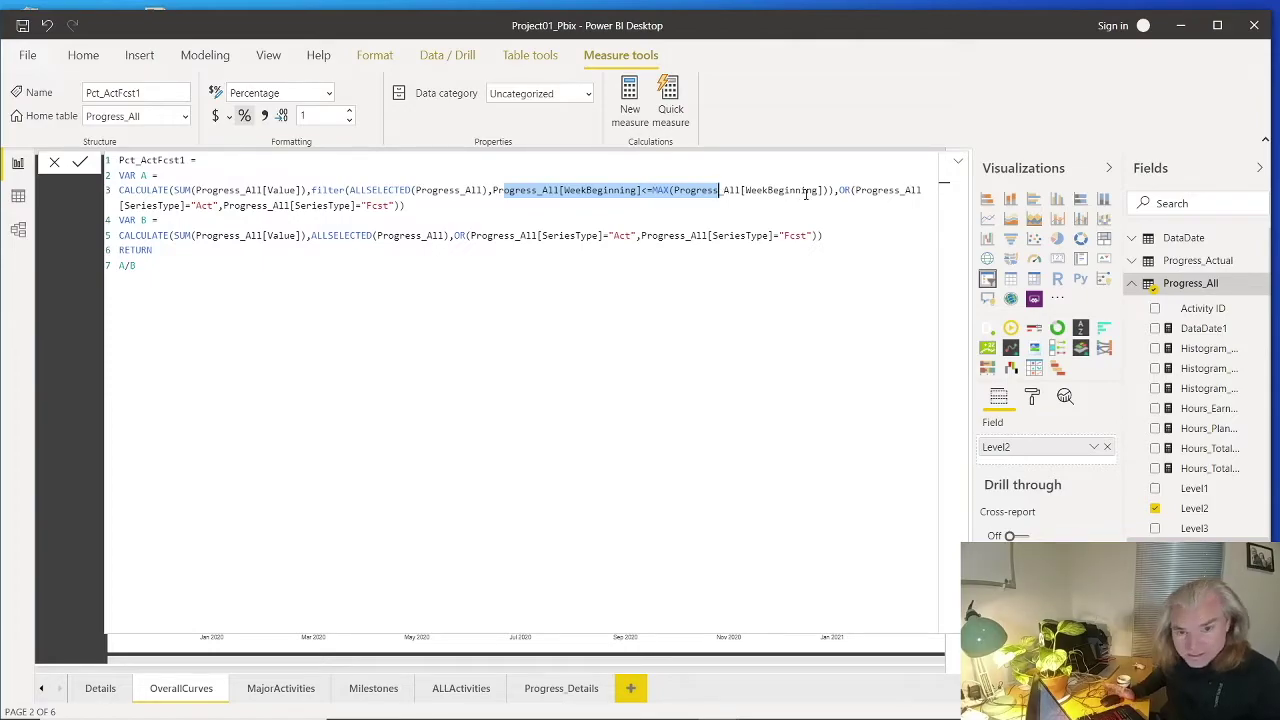
left_click(160, 265)
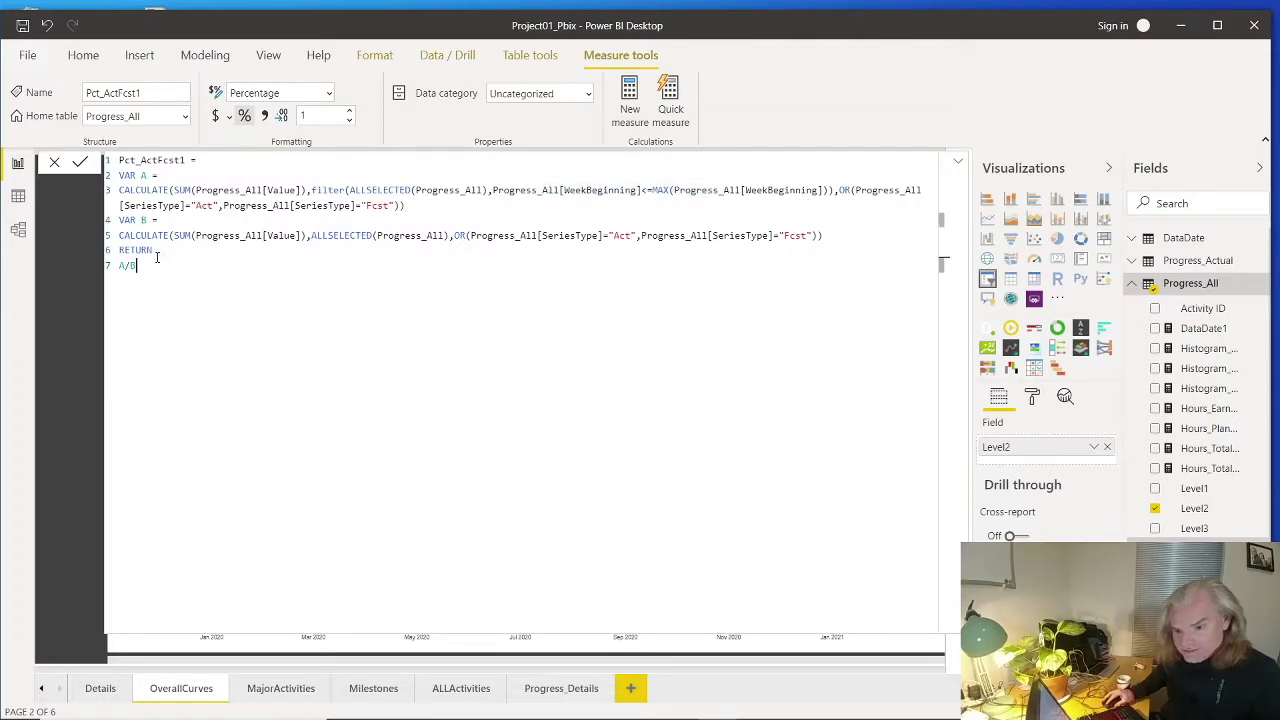
left_click_drag(169, 249, 118, 219)
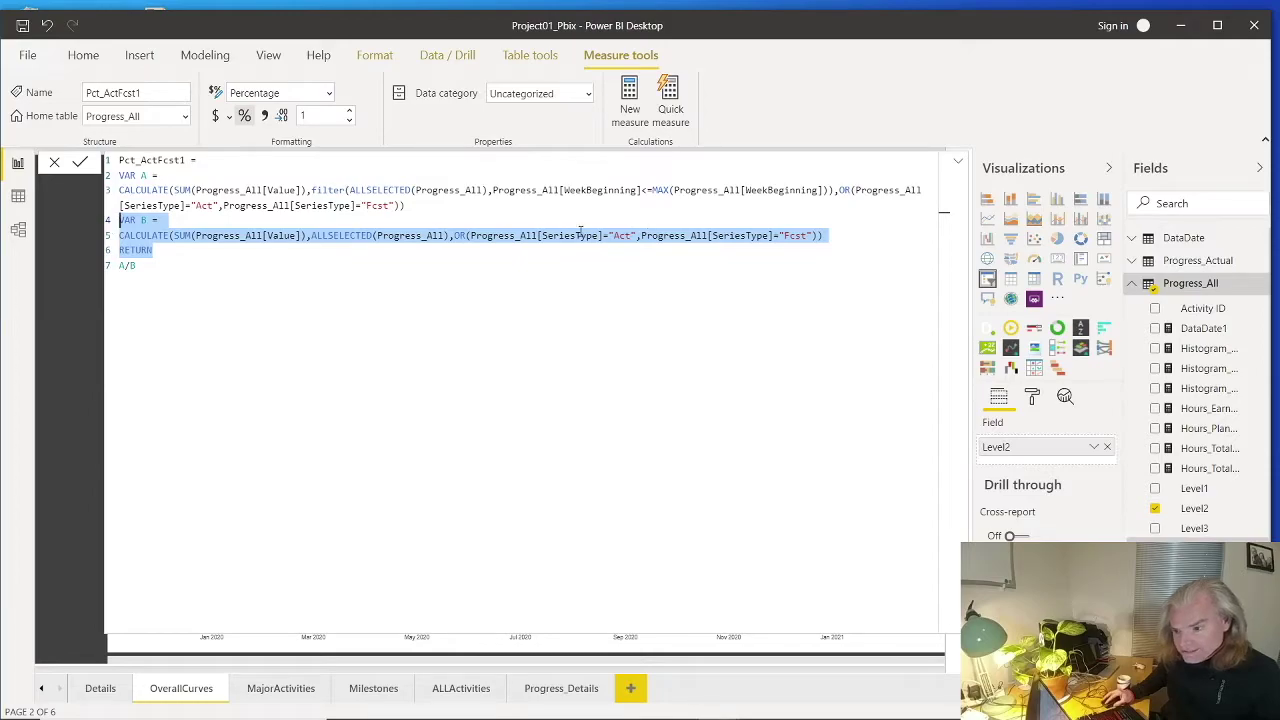
left_click_drag(636, 189, 750, 190)
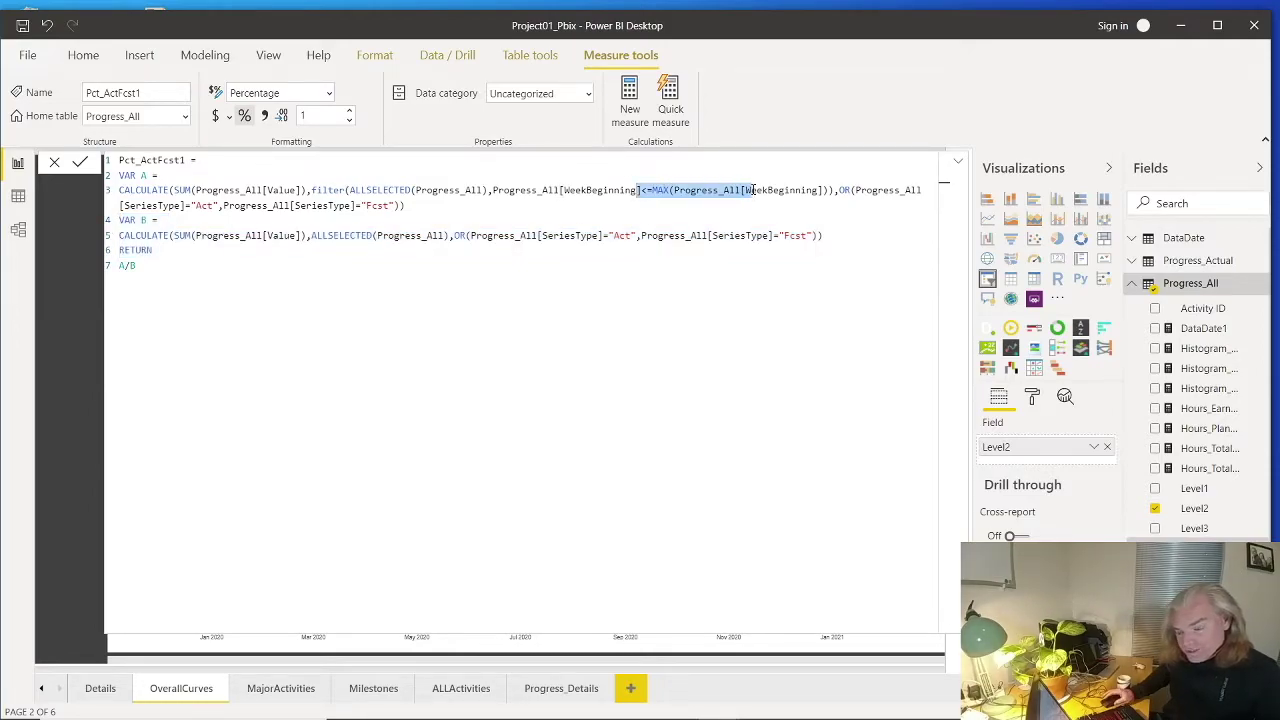
left_click_drag(145, 270, 113, 168)
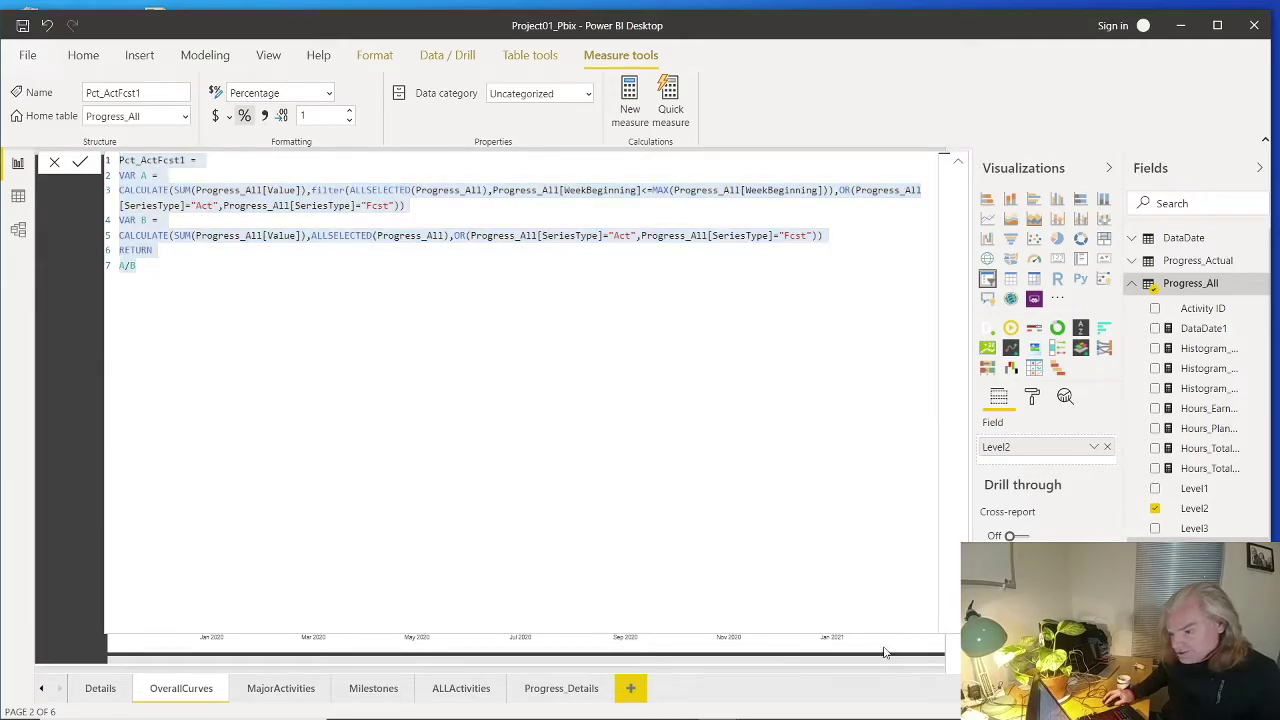
left_click(945, 652)
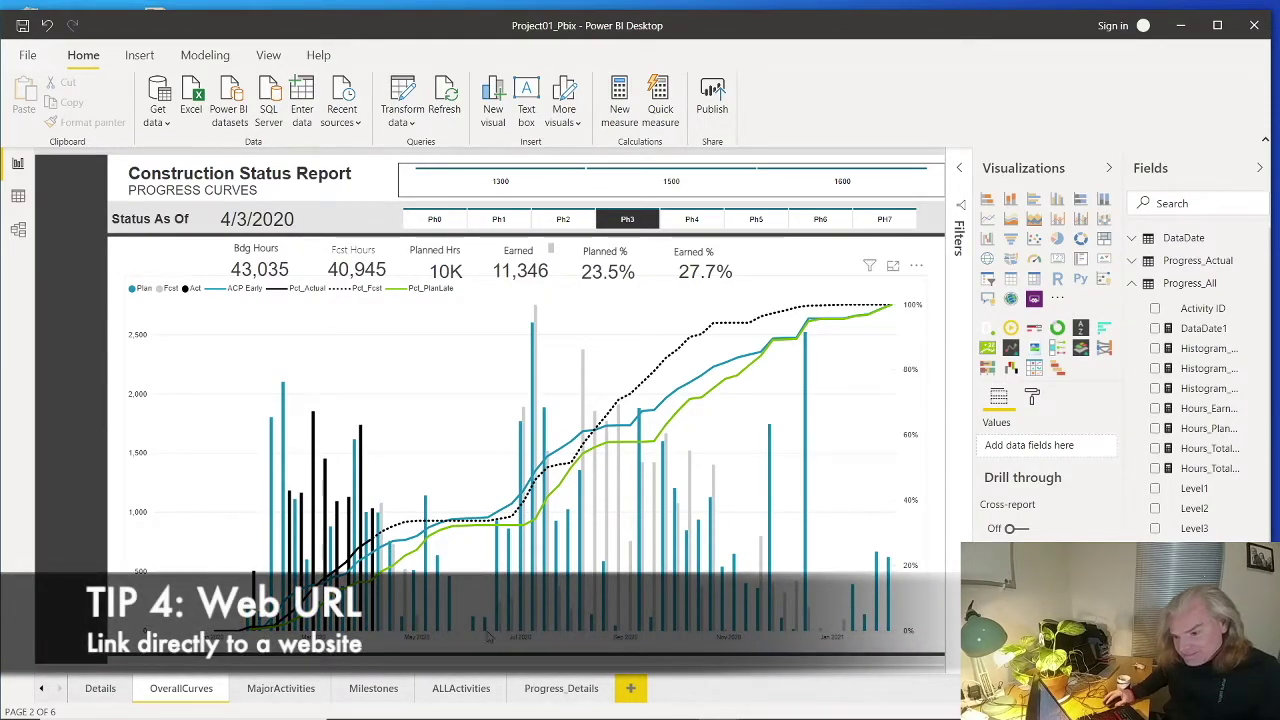
On the ALLActivities page, inspect the data category of the JIRA_Link column in the Schedule table
left_click(461, 690)
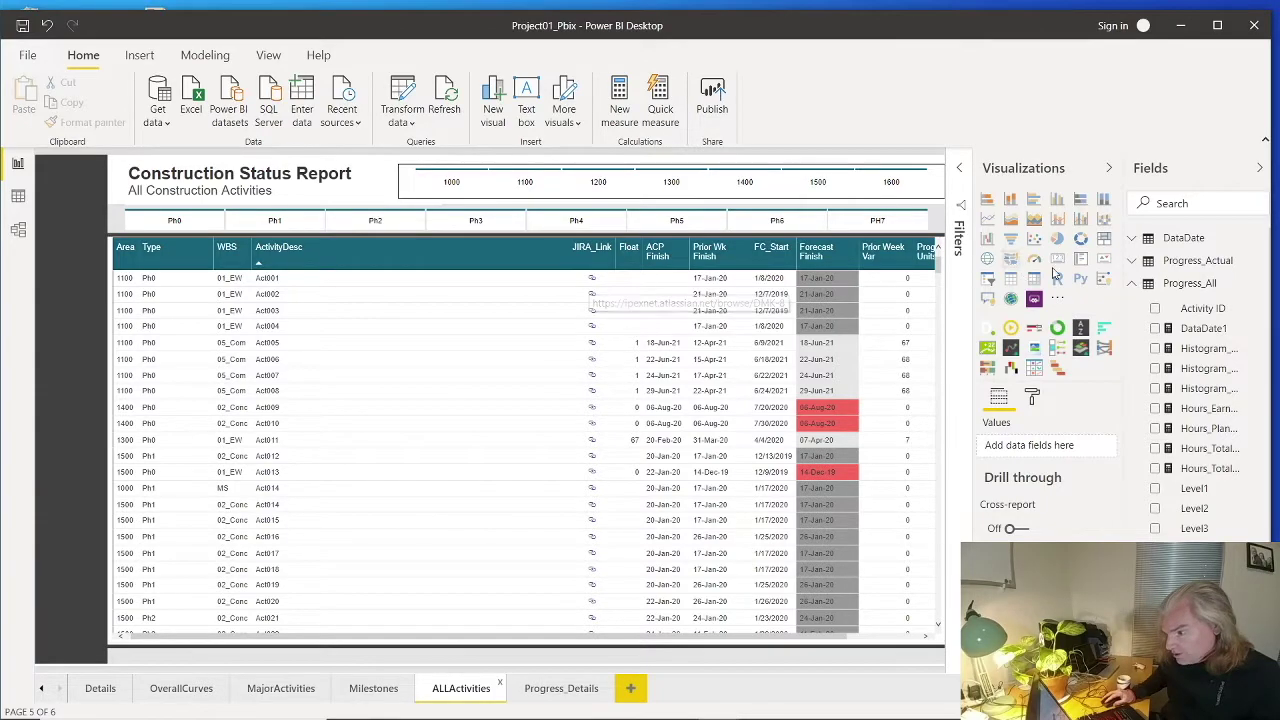
left_click(1132, 285)
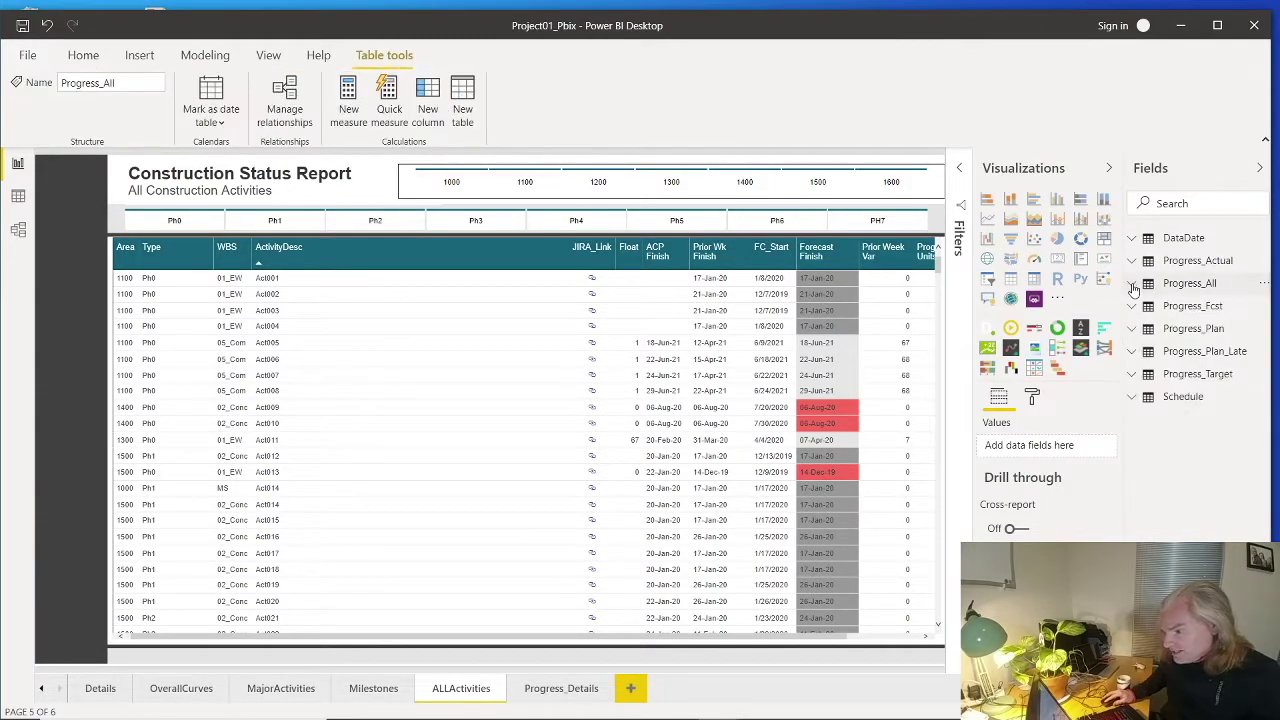
left_click(1133, 396)
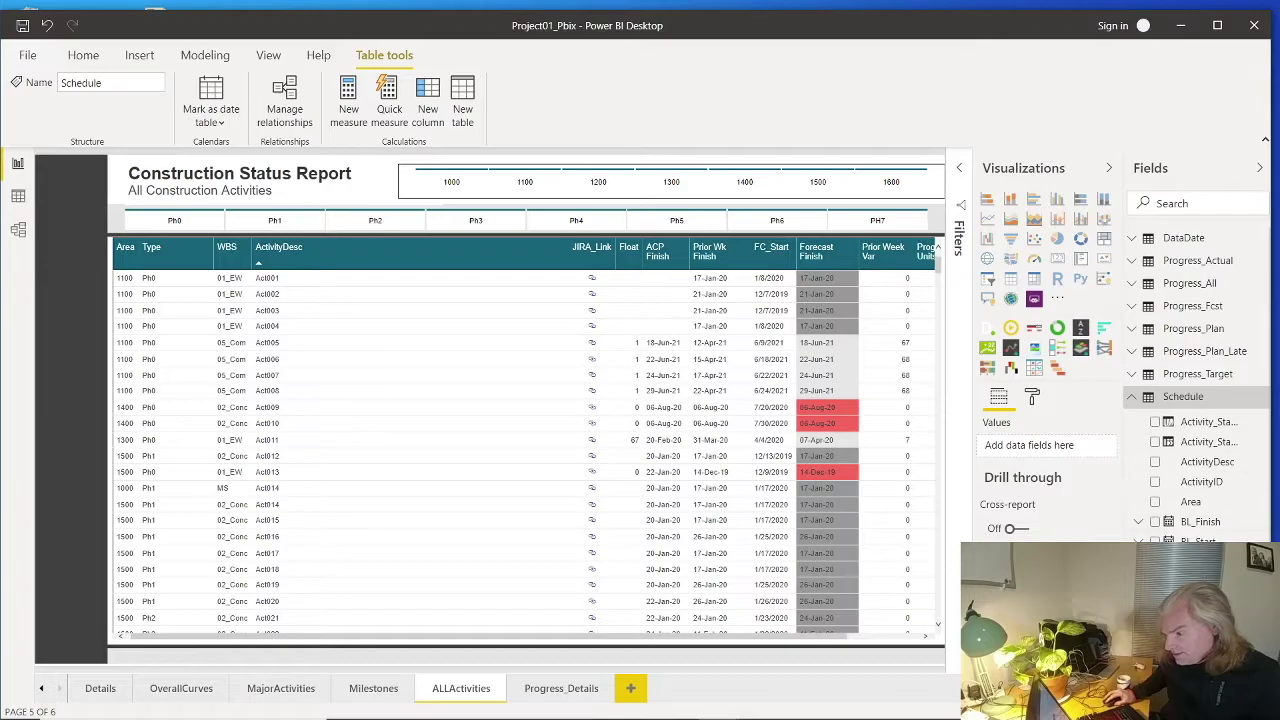
scroll(1195, 385, "down", 2)
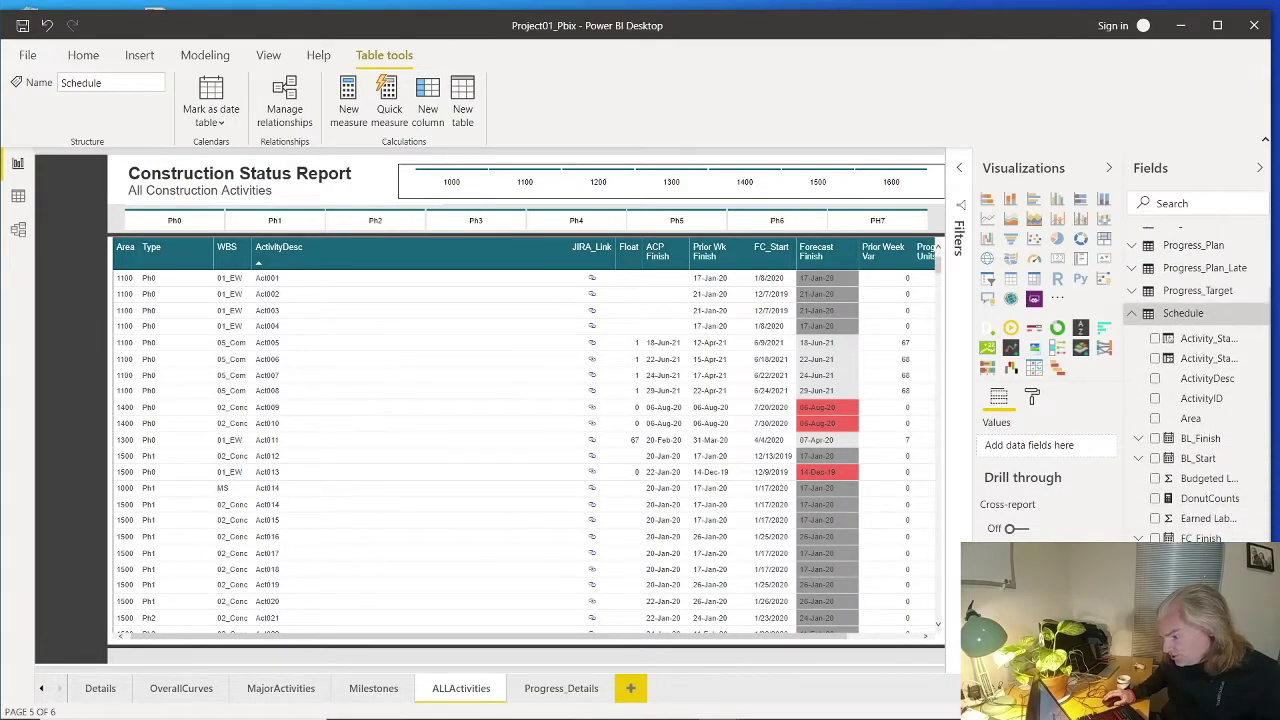
left_click(1203, 602)
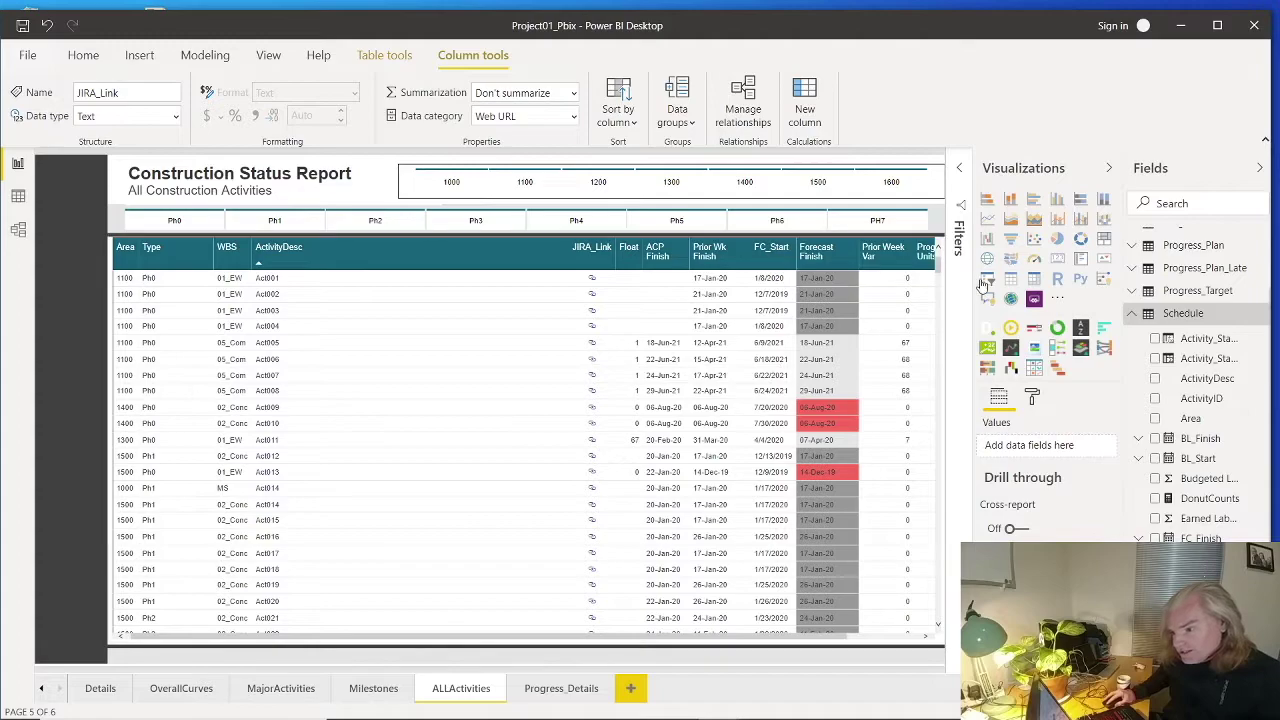
Inspect the URL icon setting in the activities table's value formatting options
left_click(938, 272)
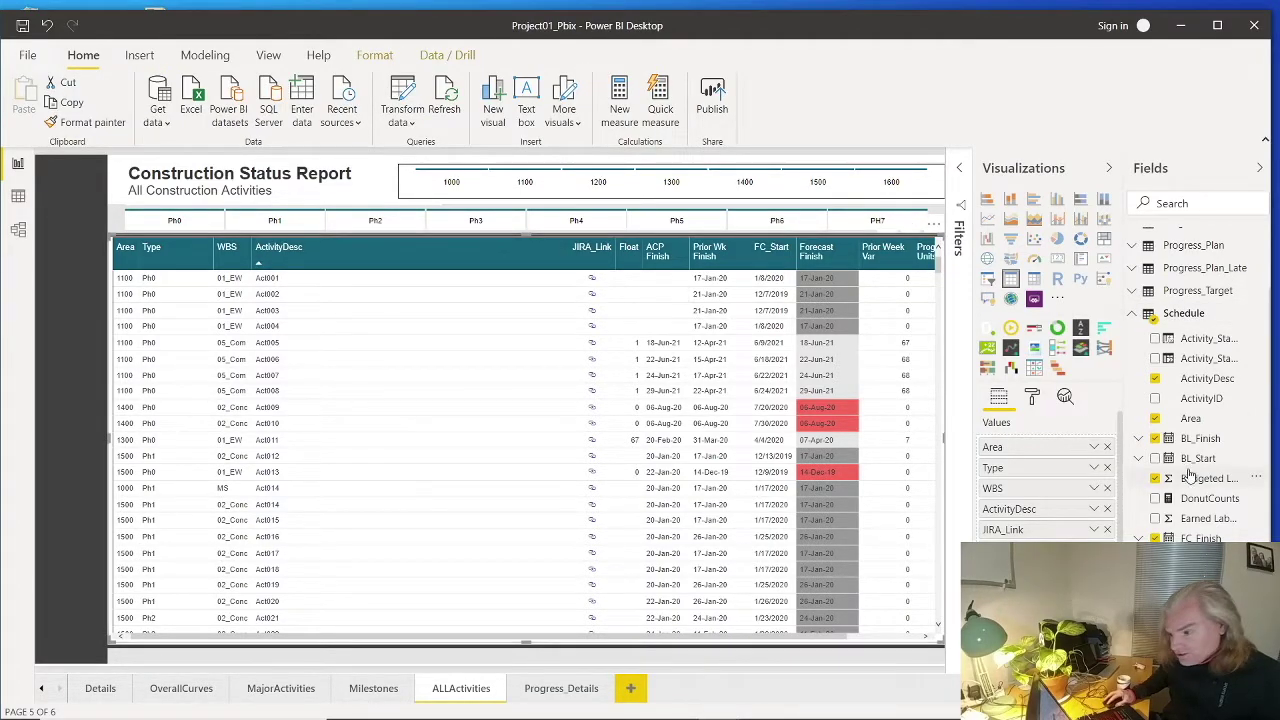
left_click(1036, 400)
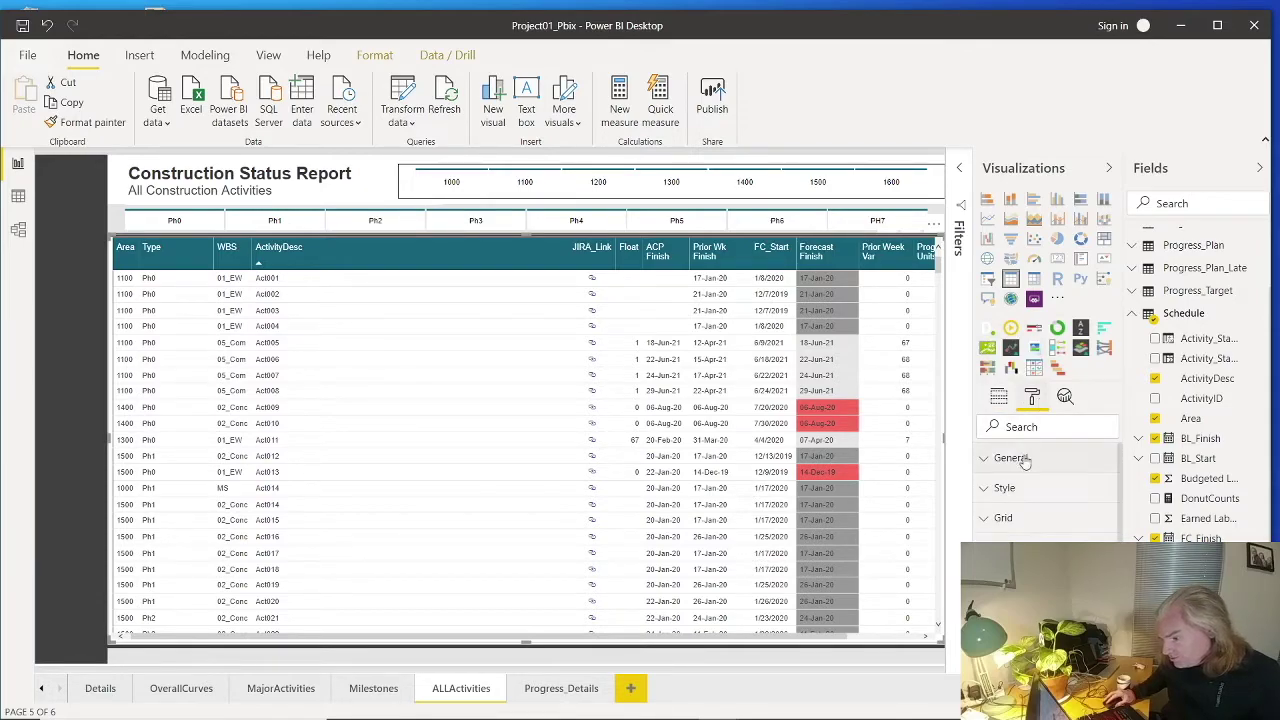
scroll(1022, 540, "down", 5)
scroll(1025, 495, "down", 3)
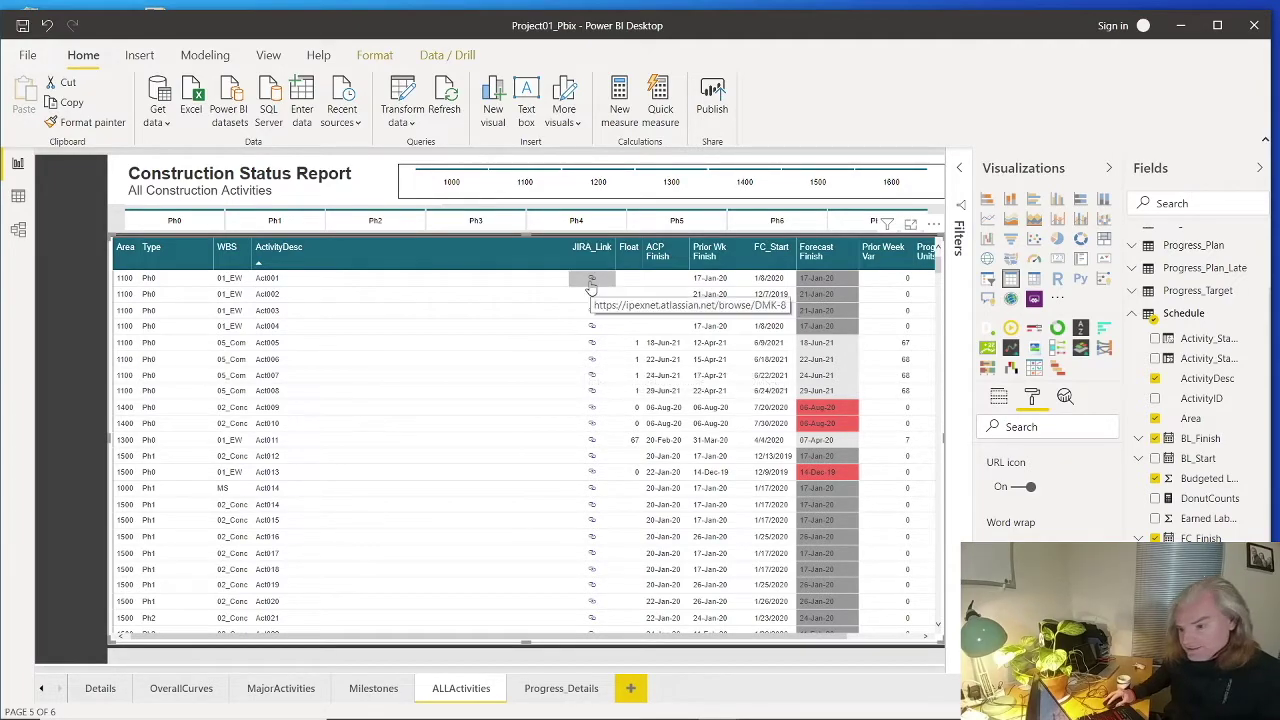
Open the Jira link of activity Act001, check the linked issue's title, and close the browser
left_click(592, 284)
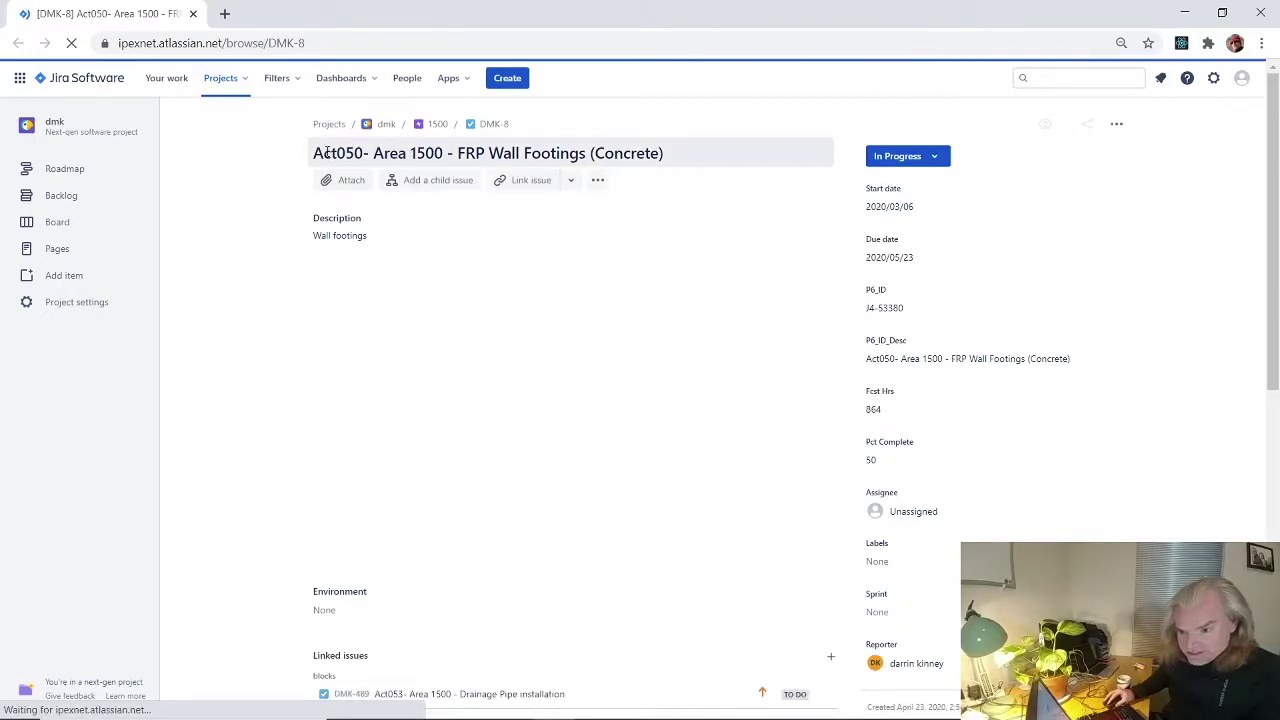
left_click_drag(325, 152, 677, 166)
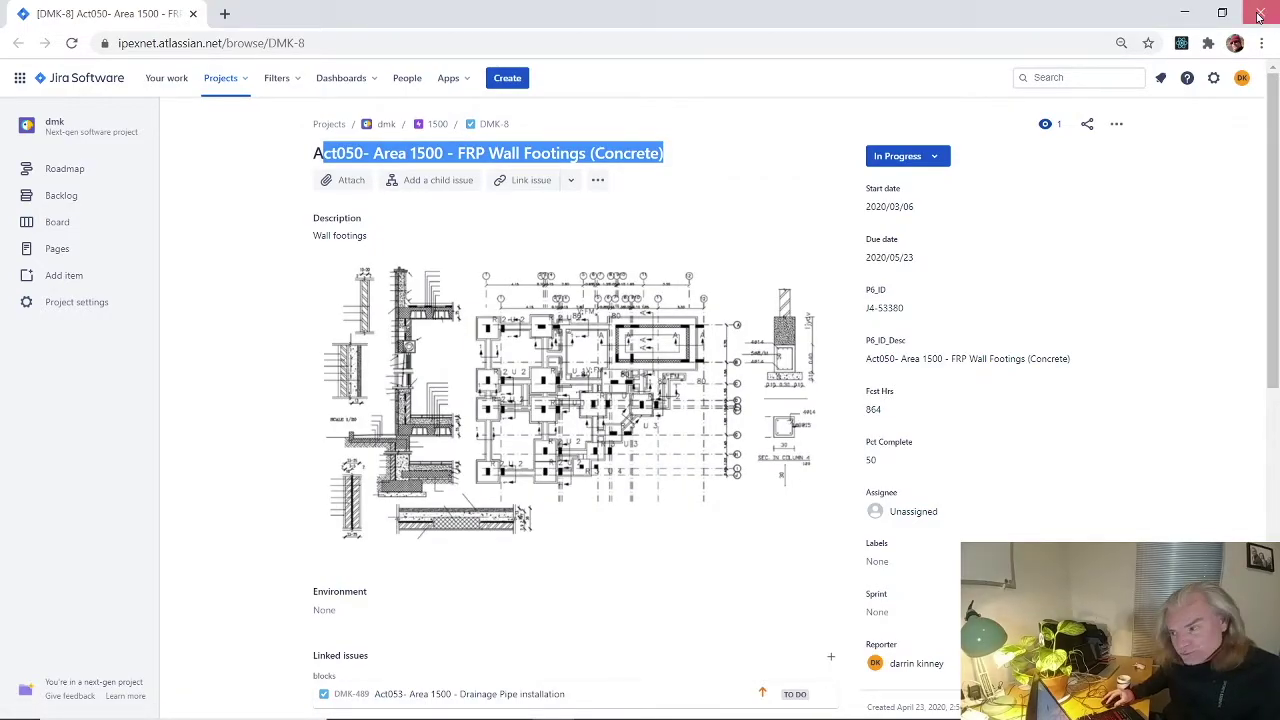
left_click(1258, 14)
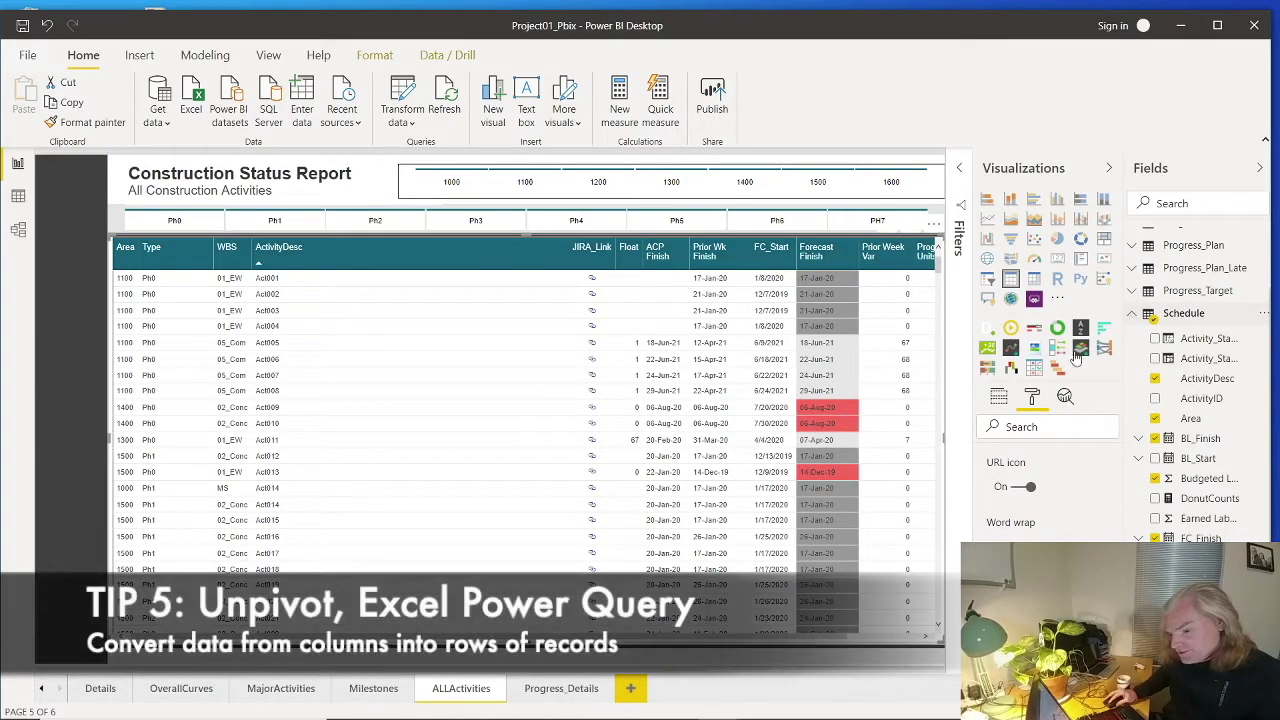
View the progress curves on the OverallCurves page and collapse the Schedule table's field list
left_click(196, 688)
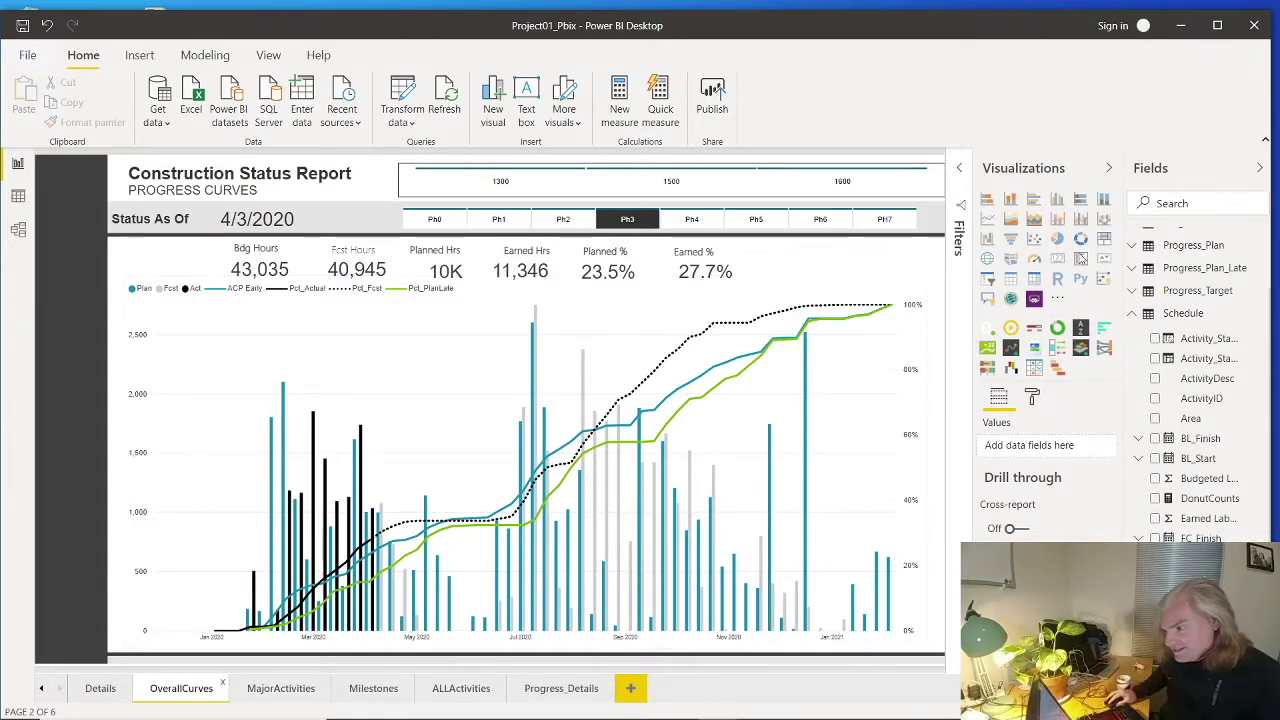
left_click(1133, 314)
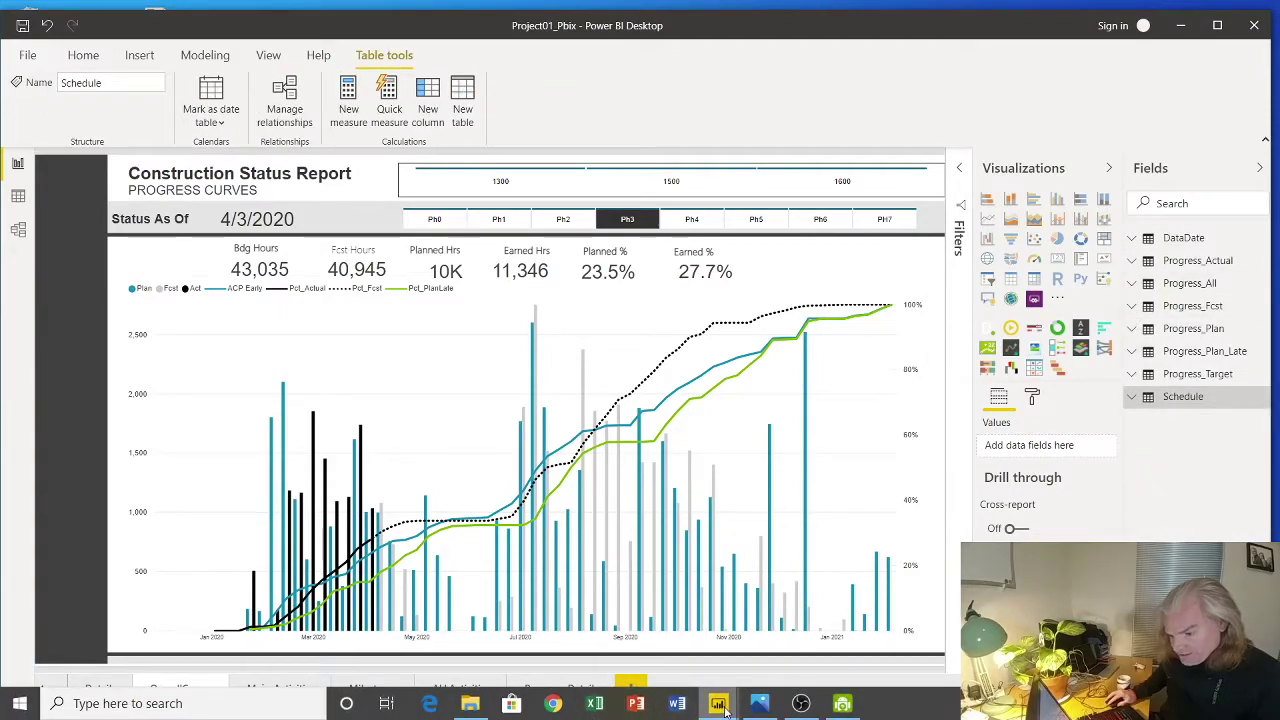
Switch to the apollo report and open the NASA_Budgets query in the Power Query Editor
mouse_move(718, 703)
left_click(720, 660)
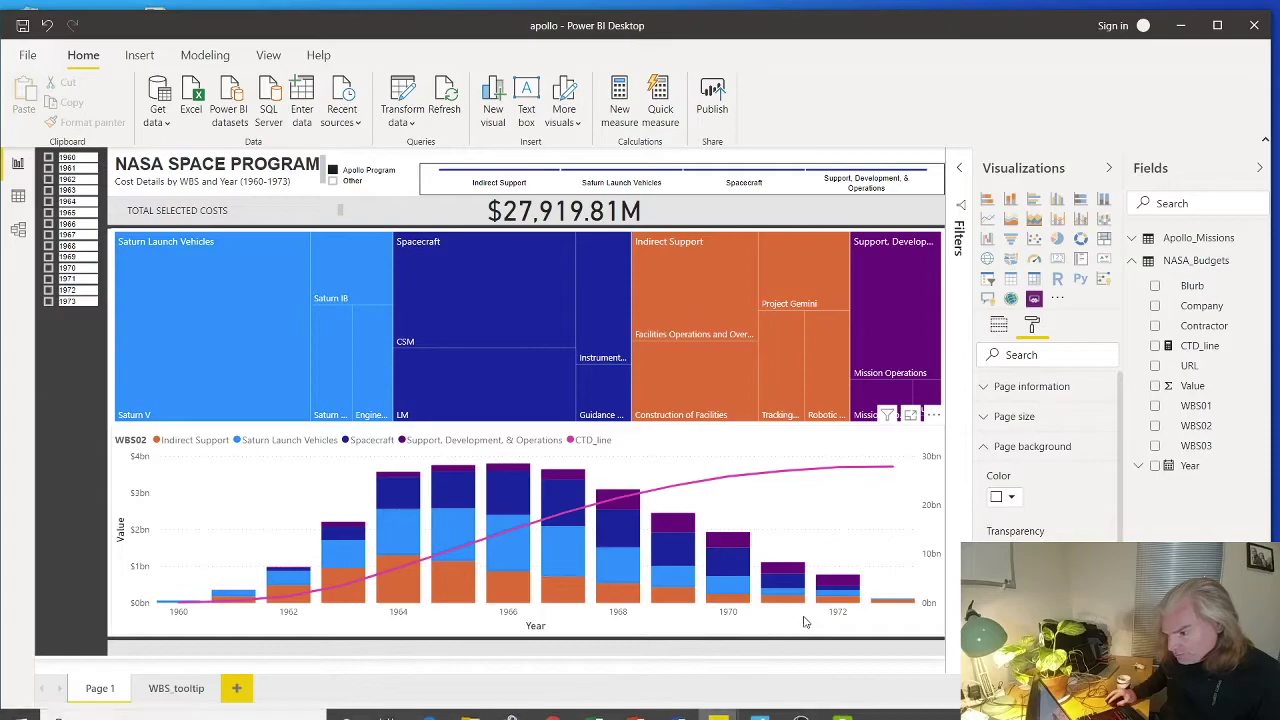
right_click(1170, 262)
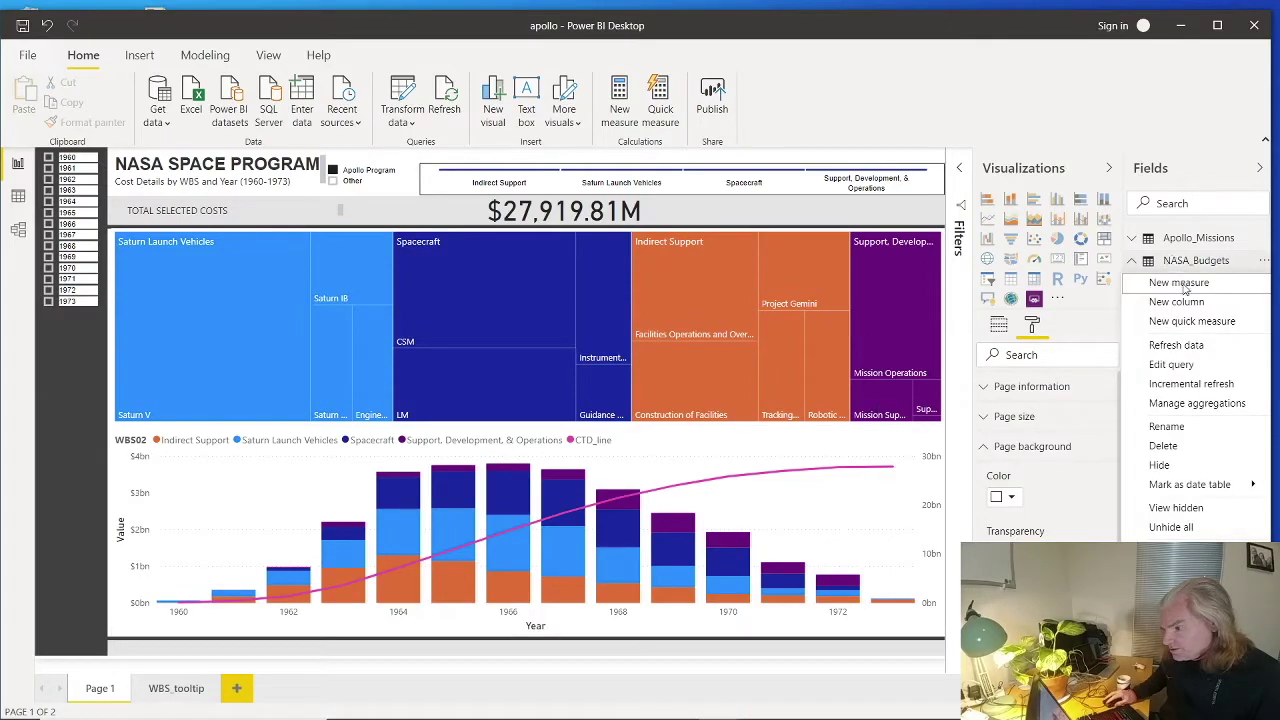
left_click(1190, 365)
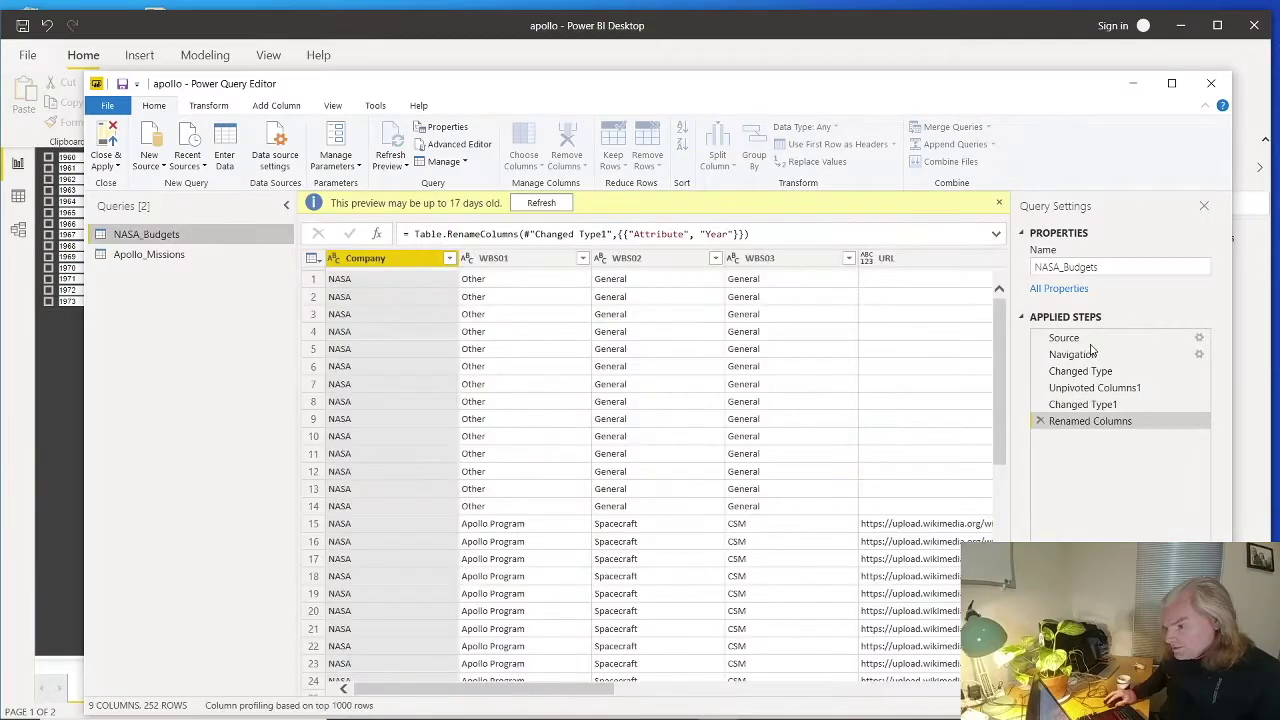
Compare the year columns at the query's Navigation step with the Attribute and Value columns at the Unpivoted Columns1 step
left_click(1055, 356)
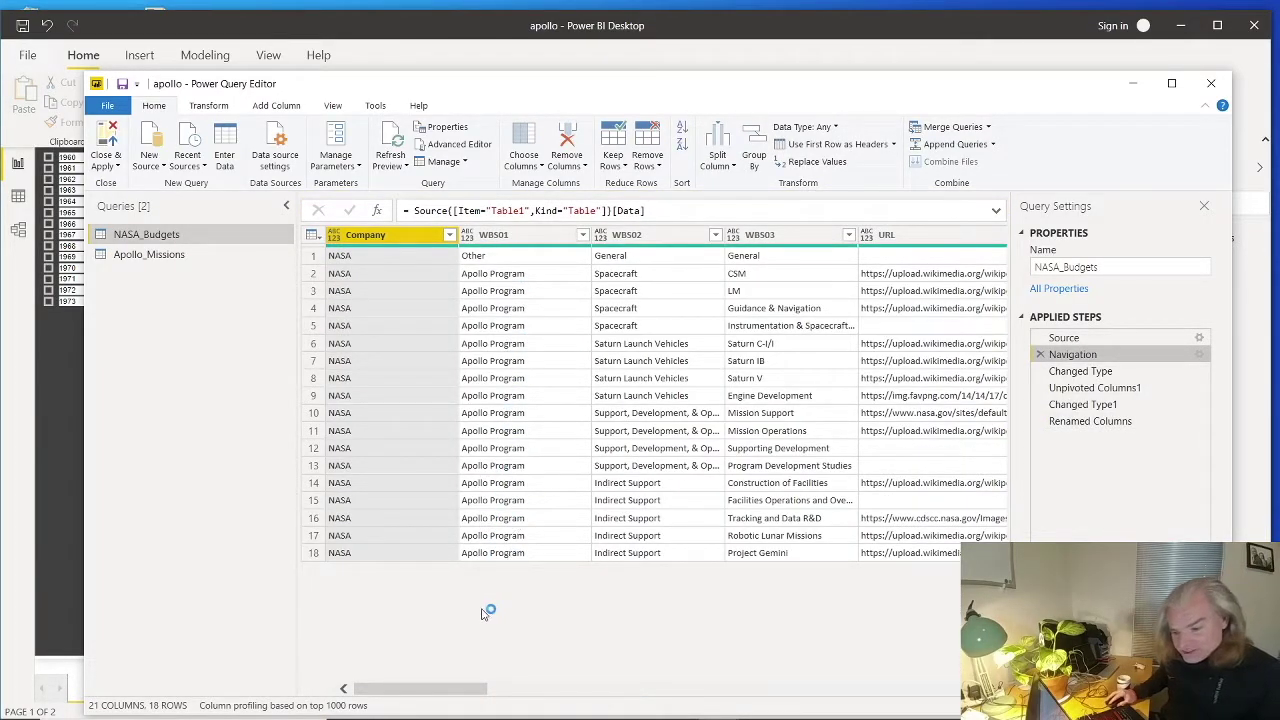
left_click_drag(472, 693, 697, 692)
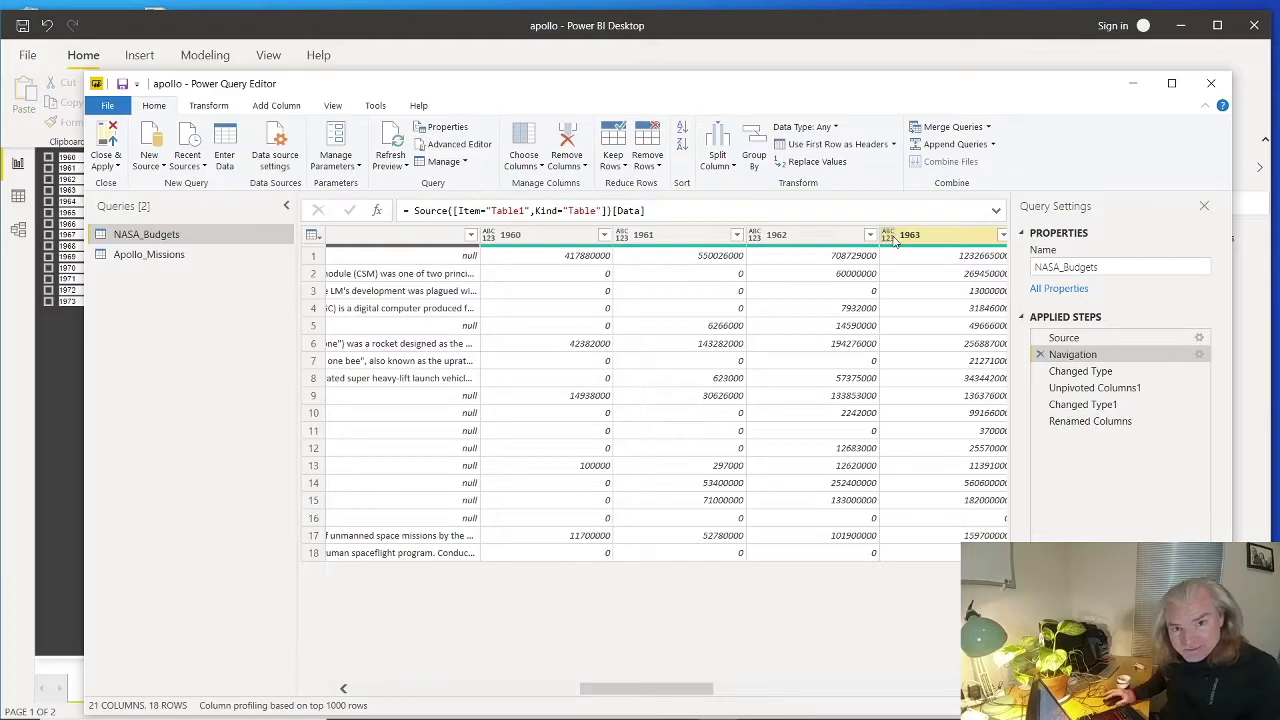
left_click(1067, 390)
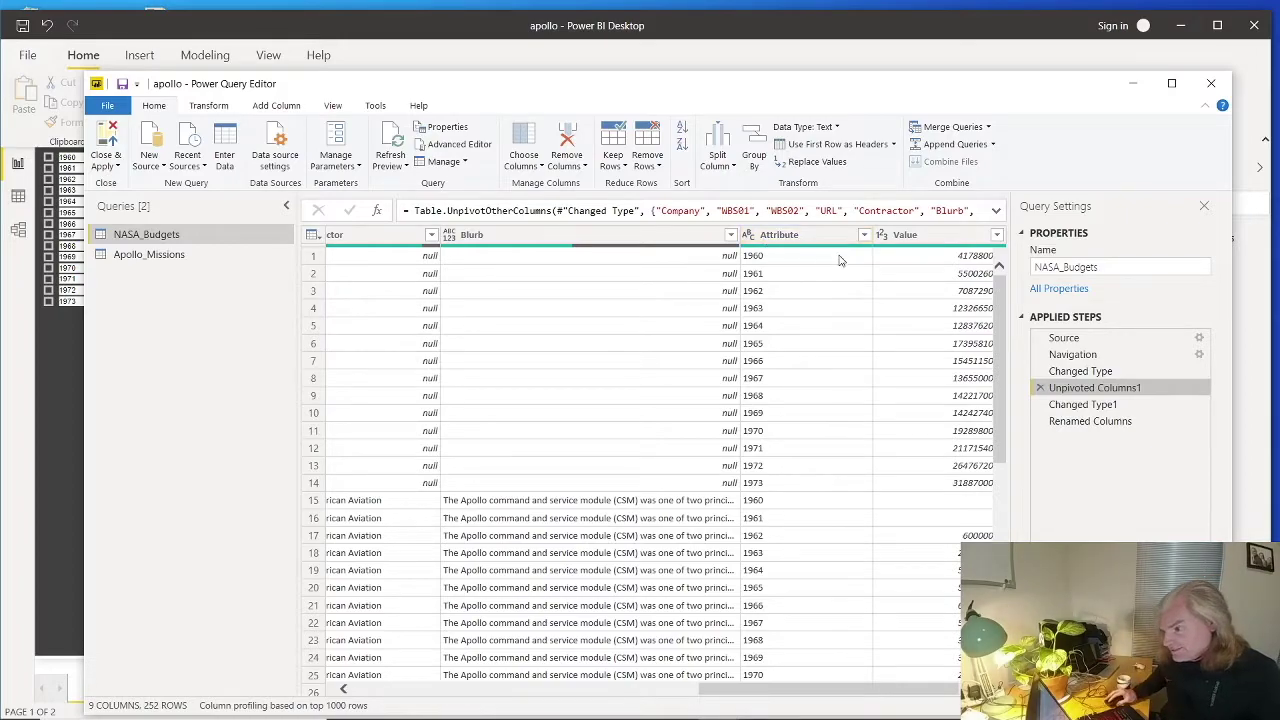
Close the Power Query Editor and view the tooltip of the CSM block in the Spacecraft treemap group
left_click(1216, 88)
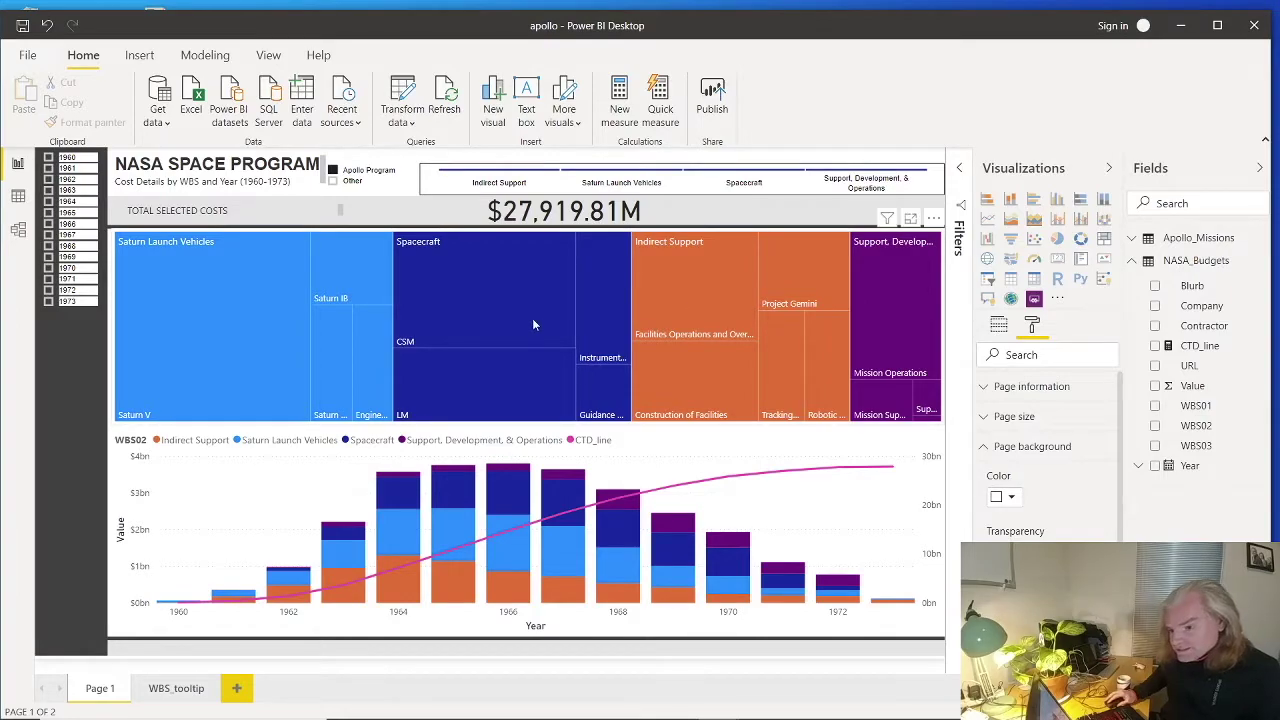
mouse_move(533, 320)
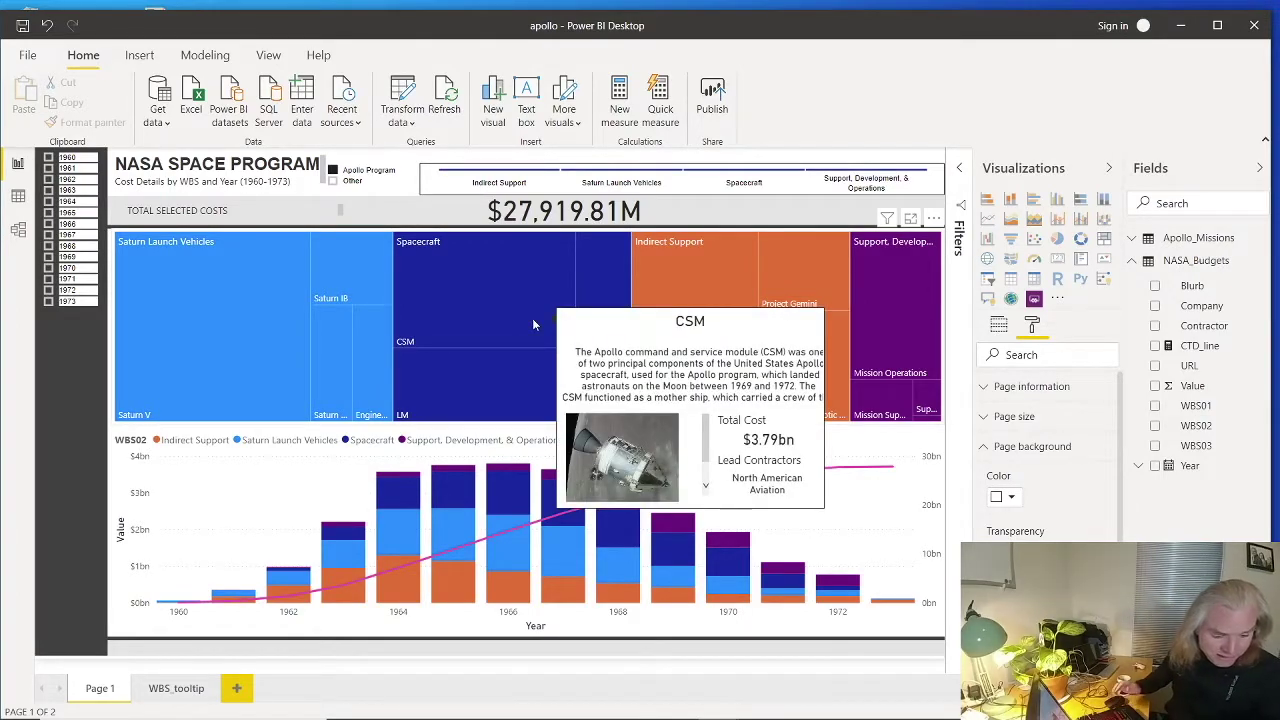